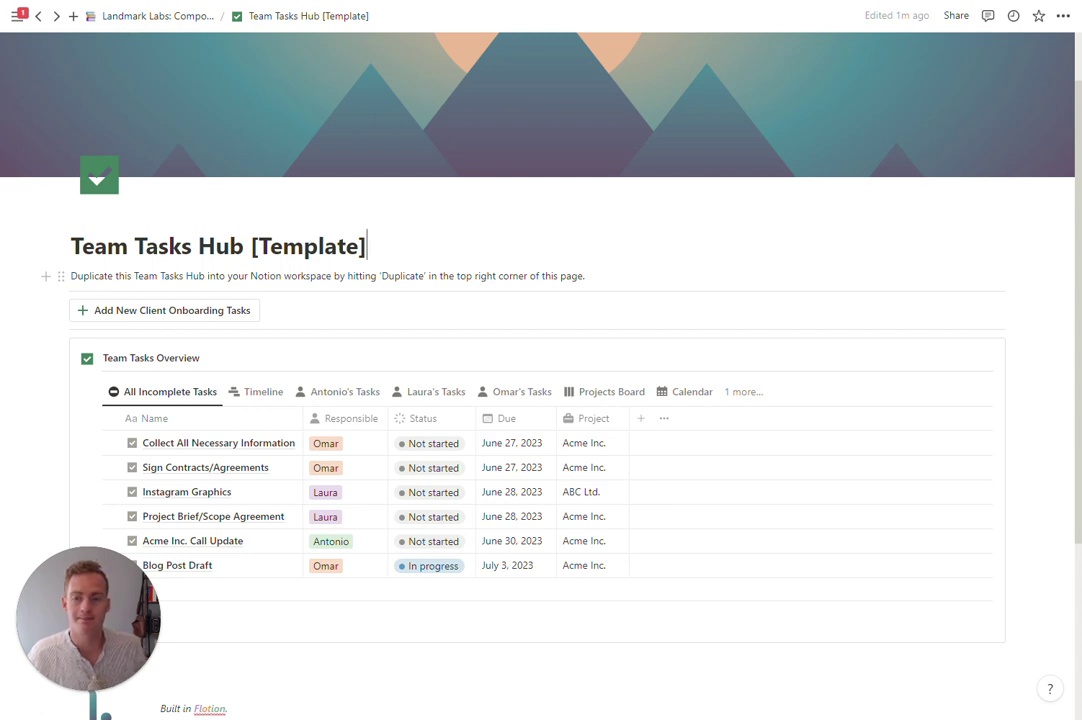
Step: Scroll through the Team Tasks Overview table to review its six tasks
scroll(522, 290, "down", 1)
scroll(522, 290, "up", 1)
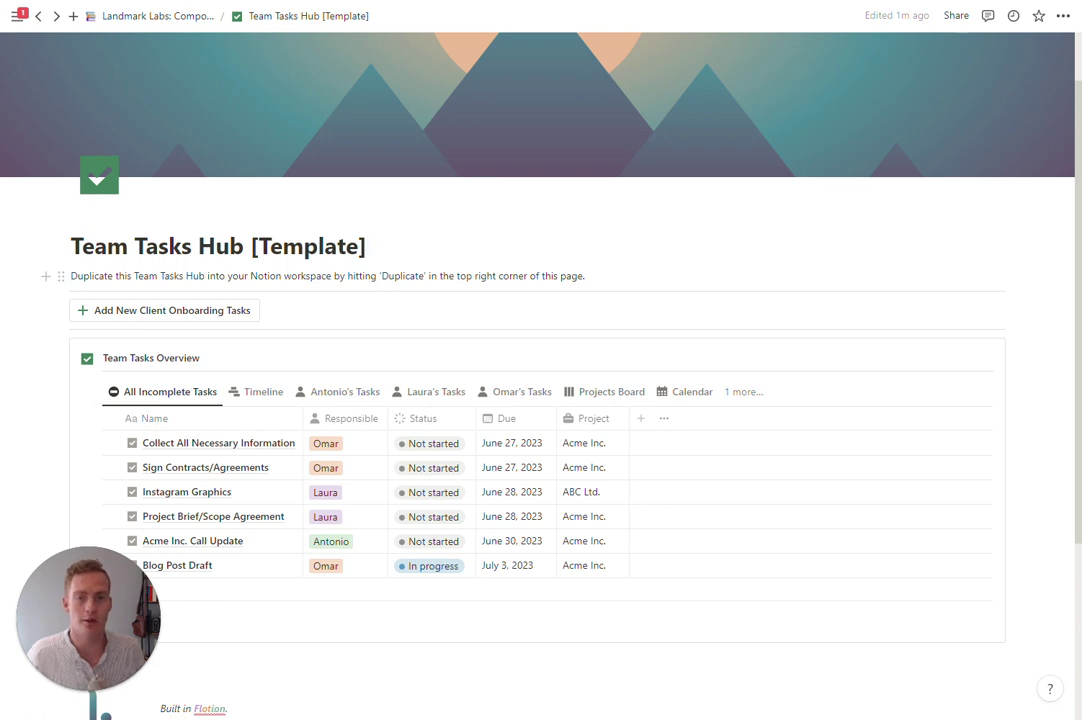
left_click(366, 246)
scroll(540, 400, "down", 1)
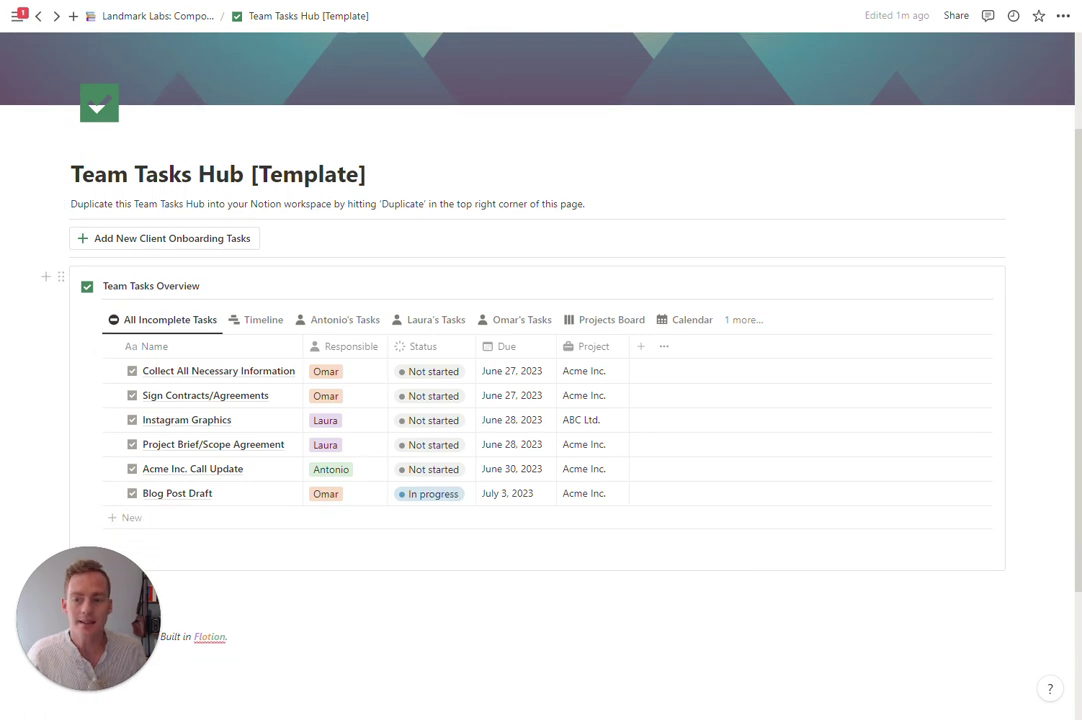
scroll(540, 400, "up", 1)
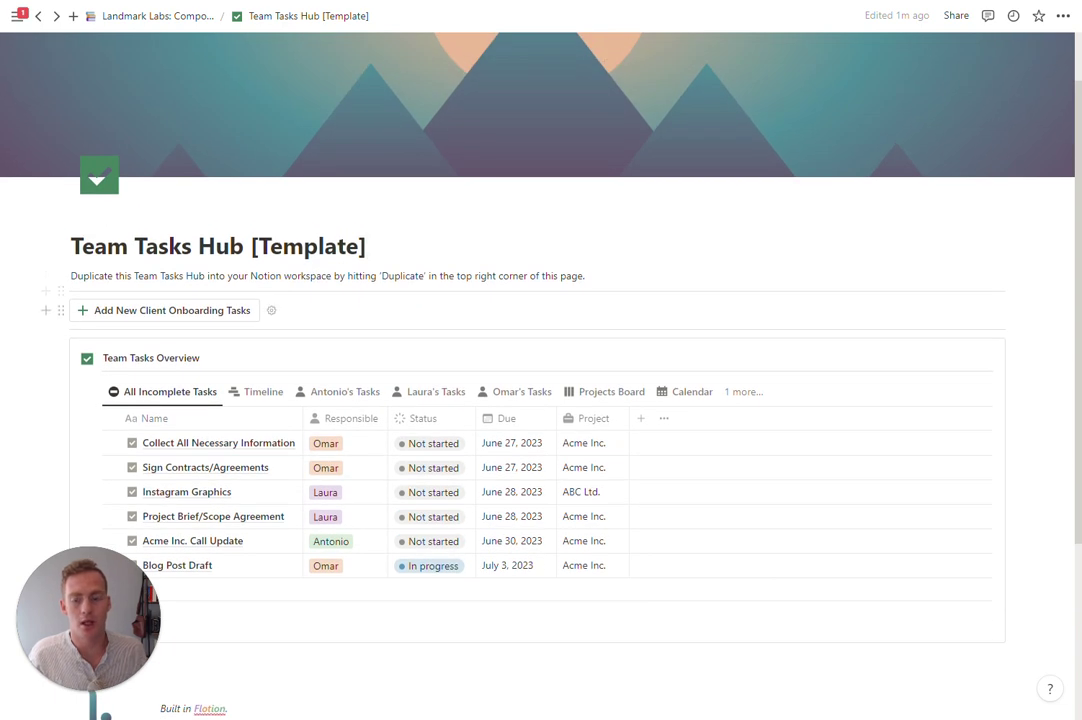
scroll(577, 307, "down", 2)
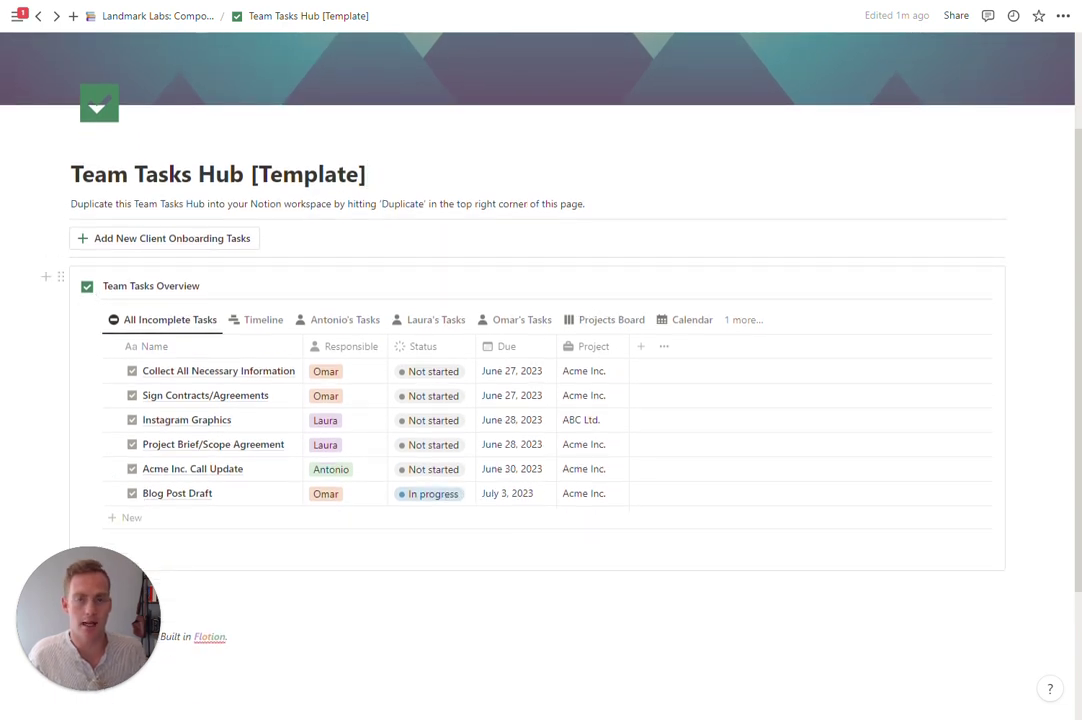
scroll(675, 260, "up", 2)
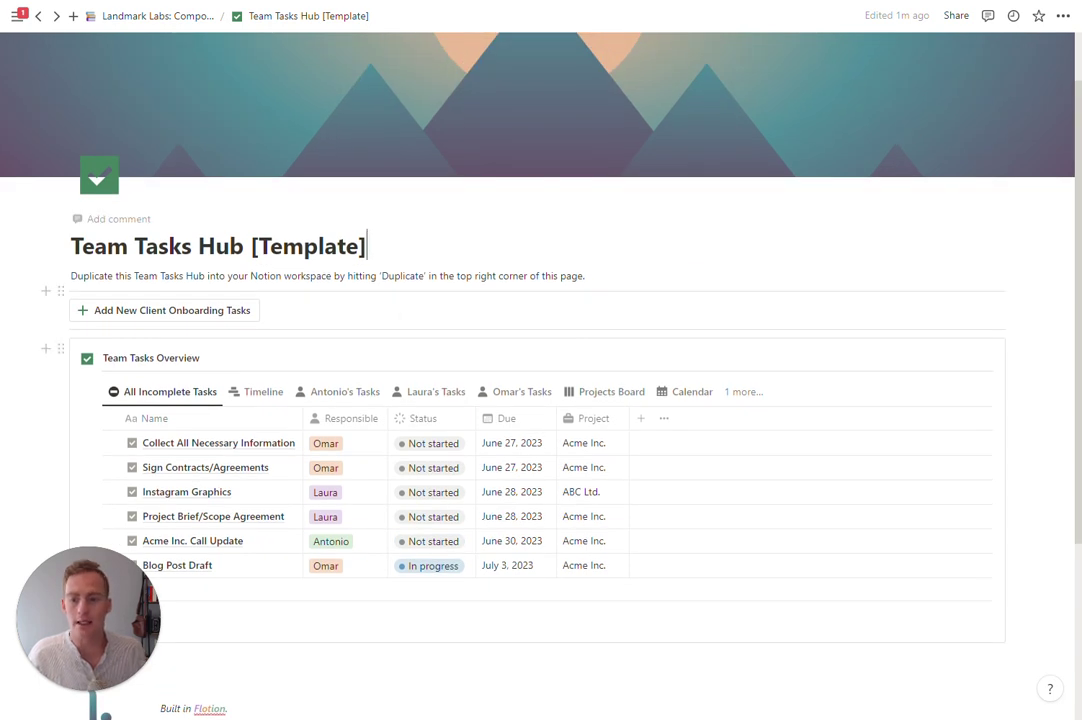
Step: Switch between the Timeline, Antonio's Tasks and All Incomplete Tasks views
left_click(252, 392)
left_click(329, 394)
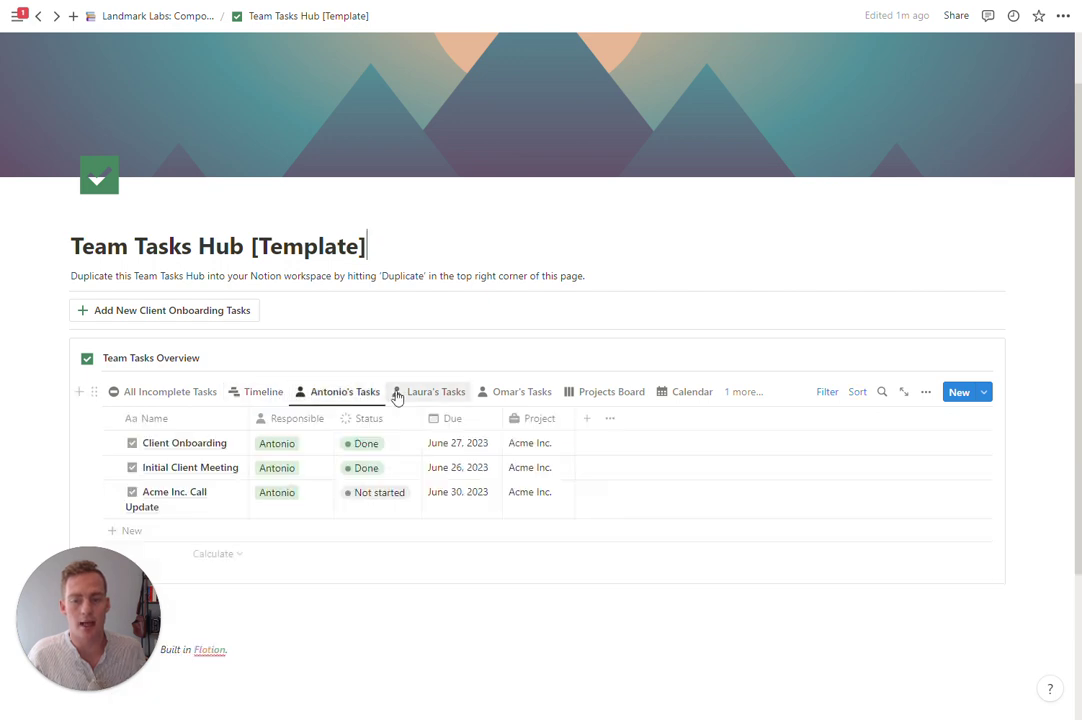
left_click(202, 400)
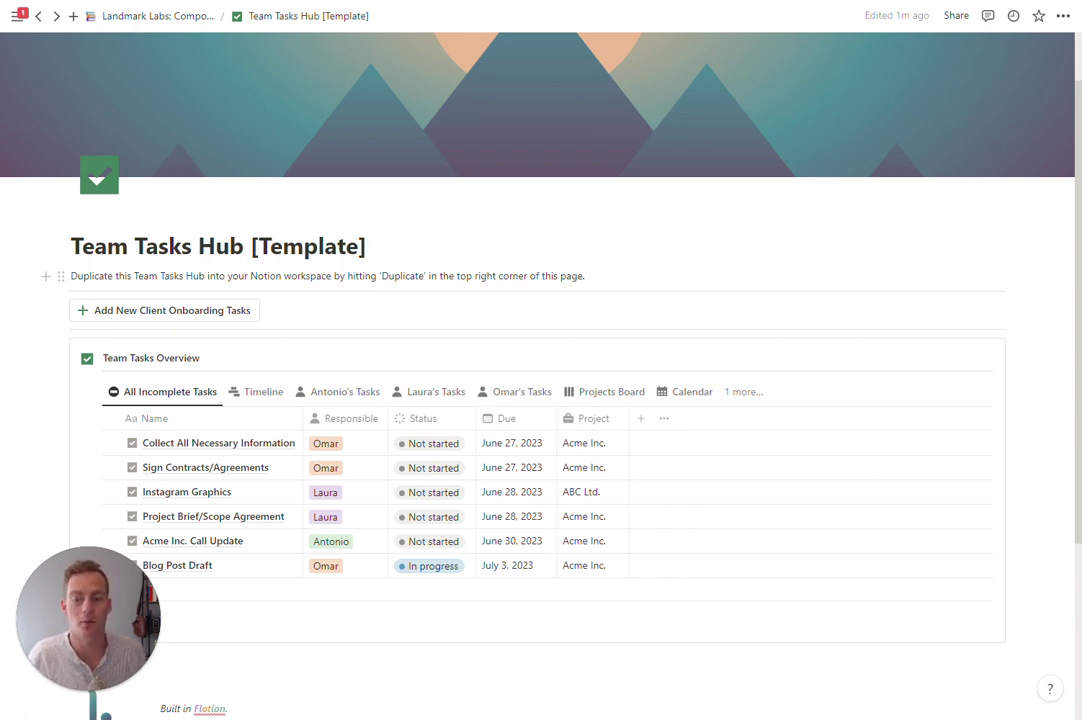
scroll(300, 280, "down", 1)
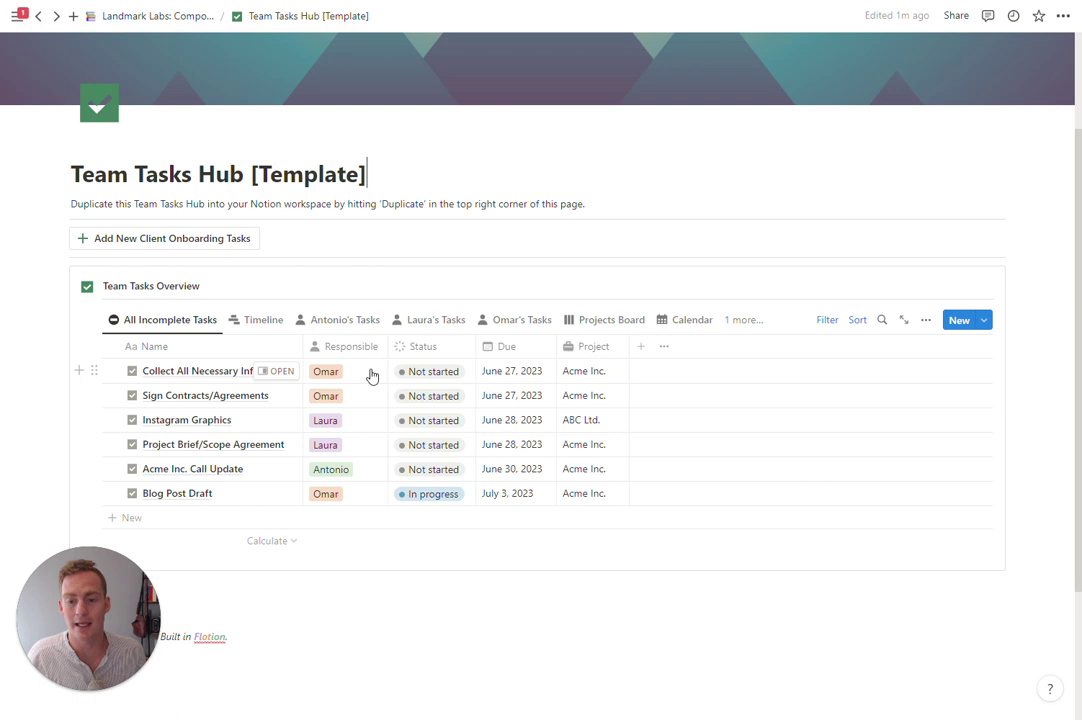
Step: Lay the tasks out on the Timeline, then return to the All Incomplete Tasks table
left_click(261, 318)
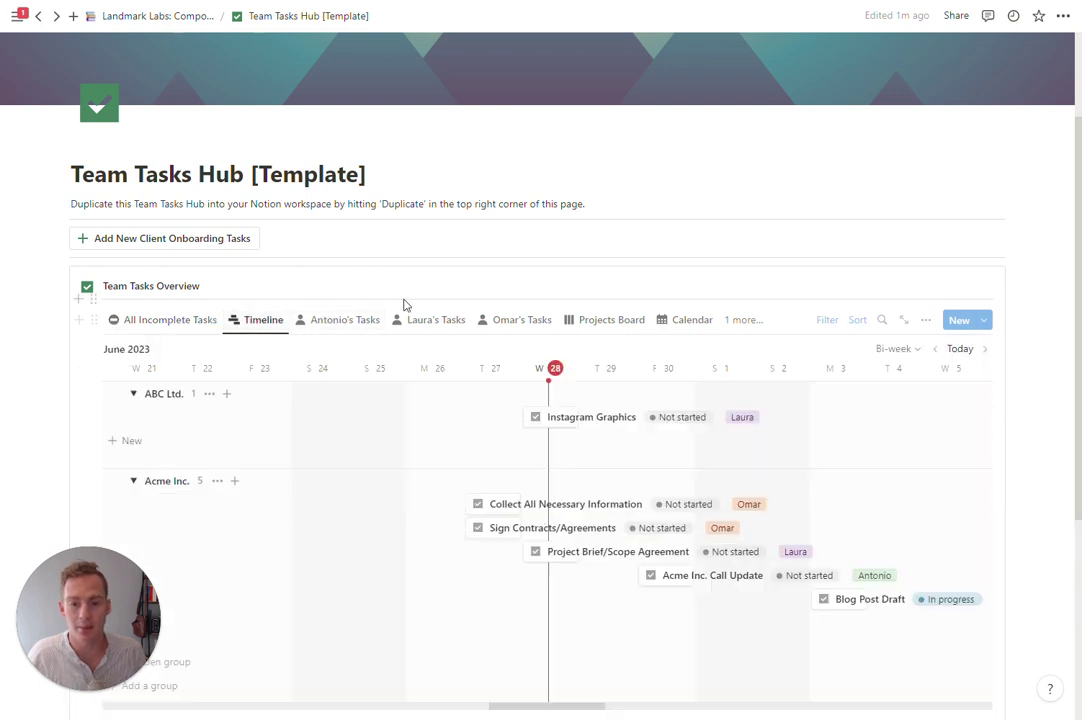
scroll(406, 304, "down", 1)
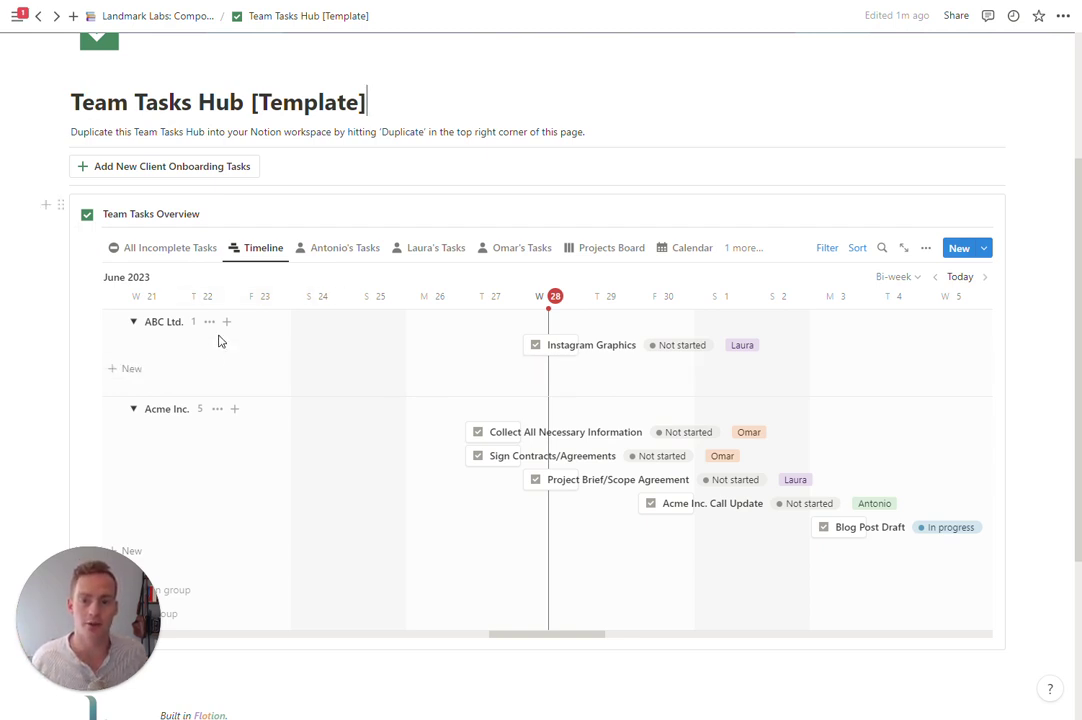
left_click(185, 252)
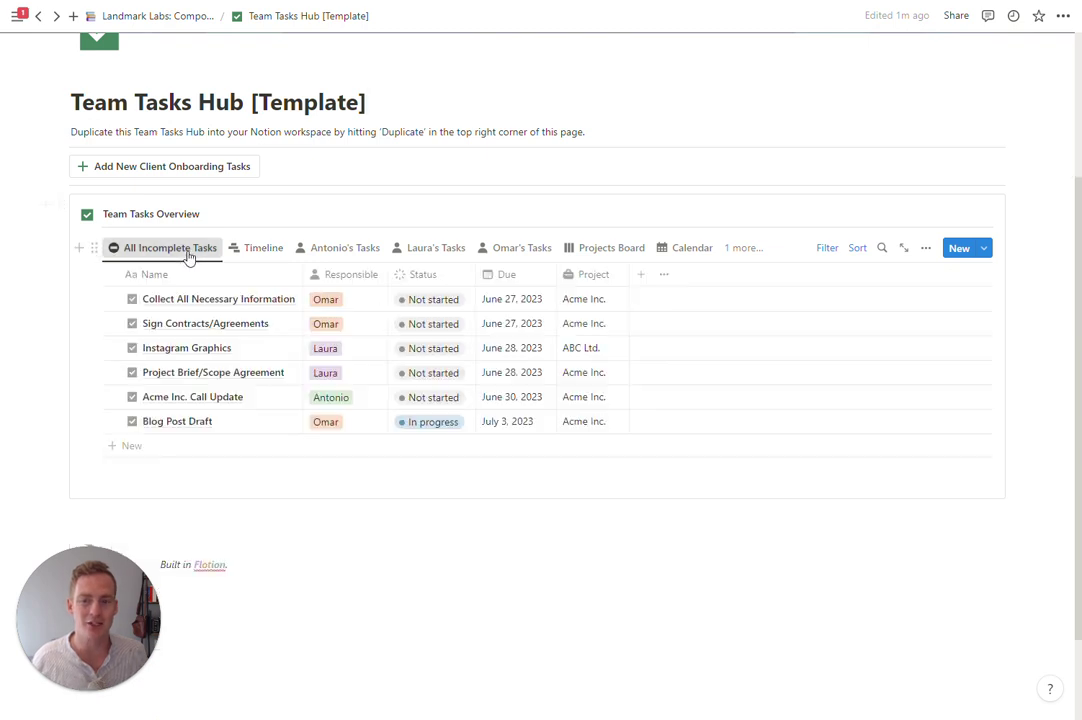
Step: Open the Project property's settings, browse its property types, and close without changing anything
left_click(604, 281)
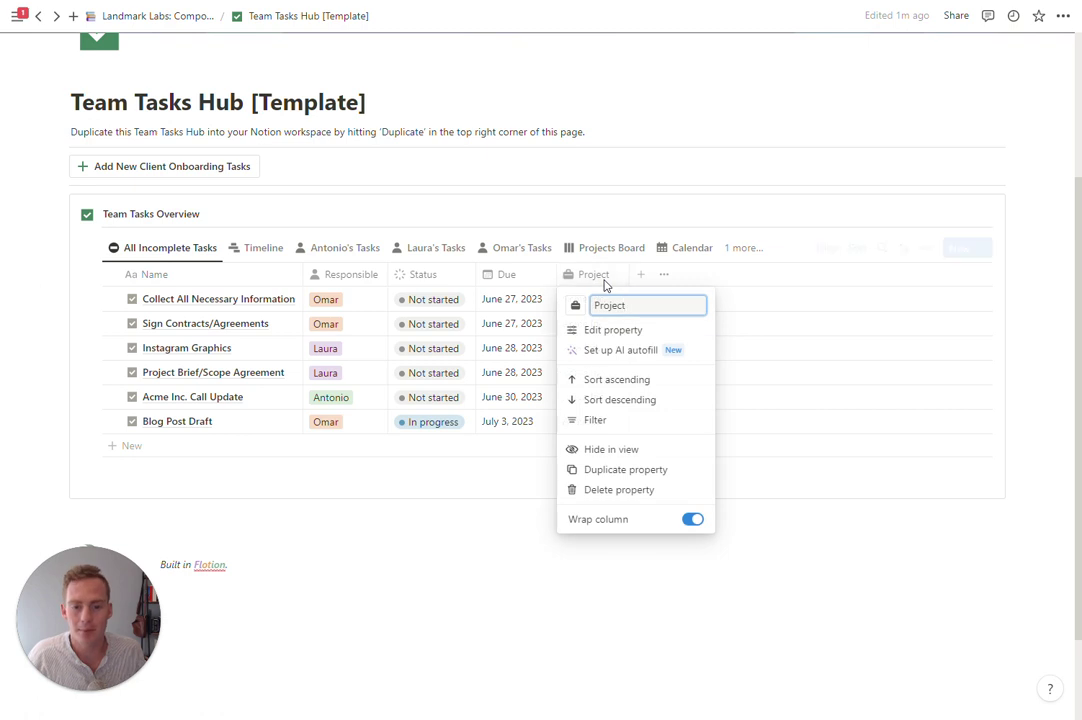
key("Escape")
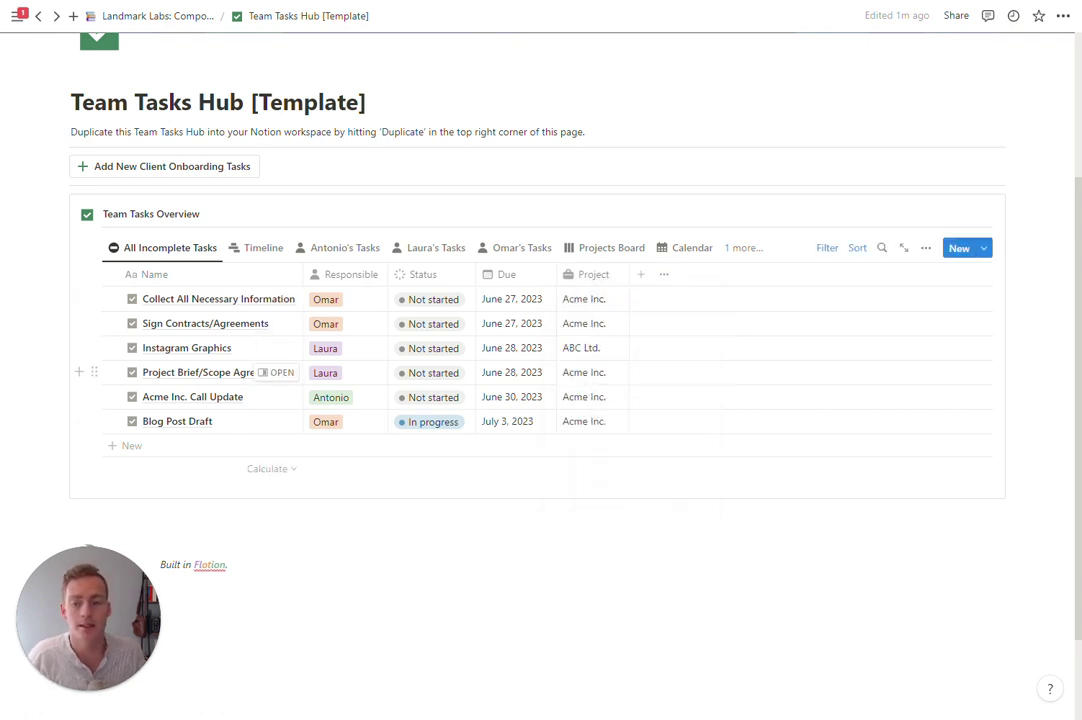
left_click(603, 277)
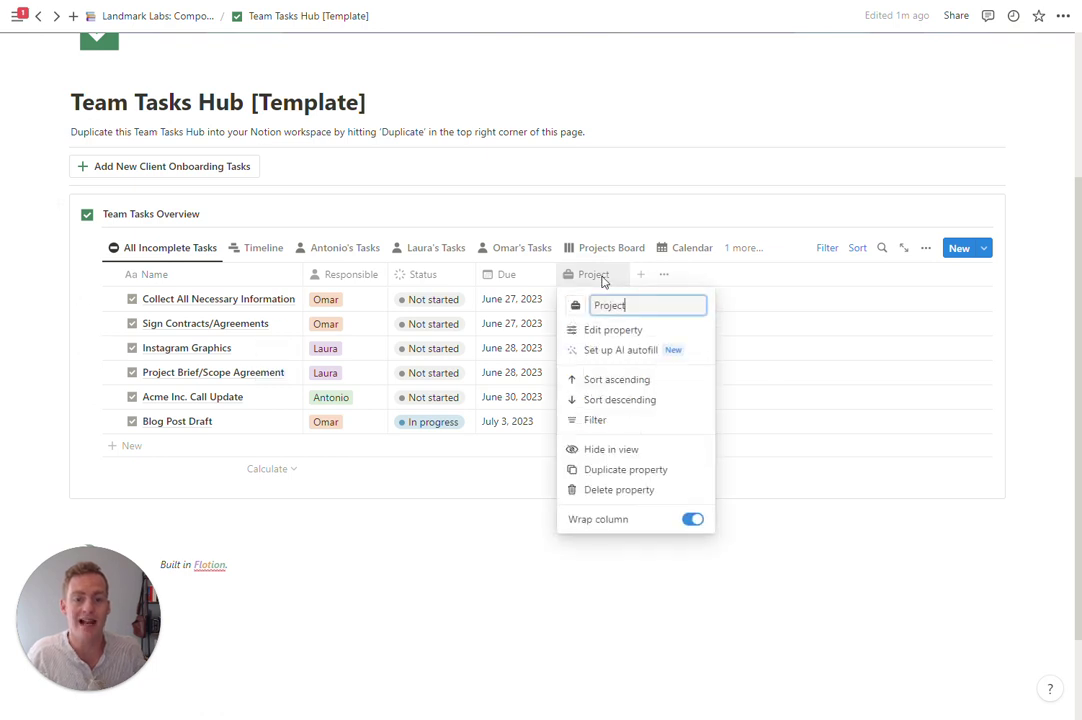
left_click(632, 339)
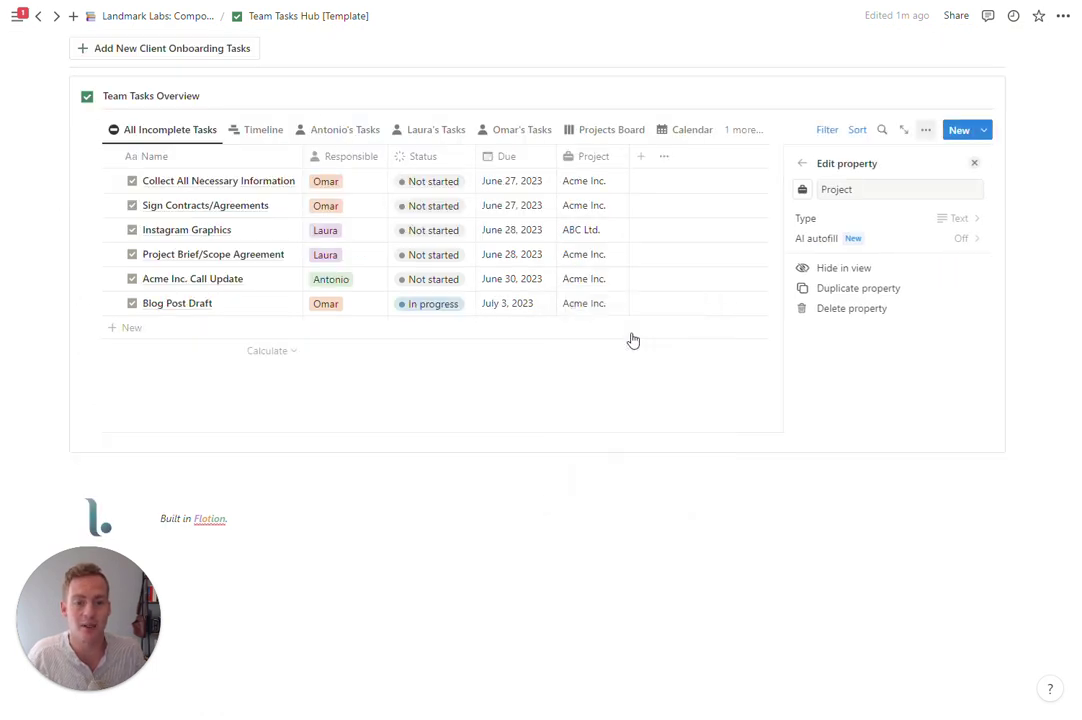
left_click(898, 227)
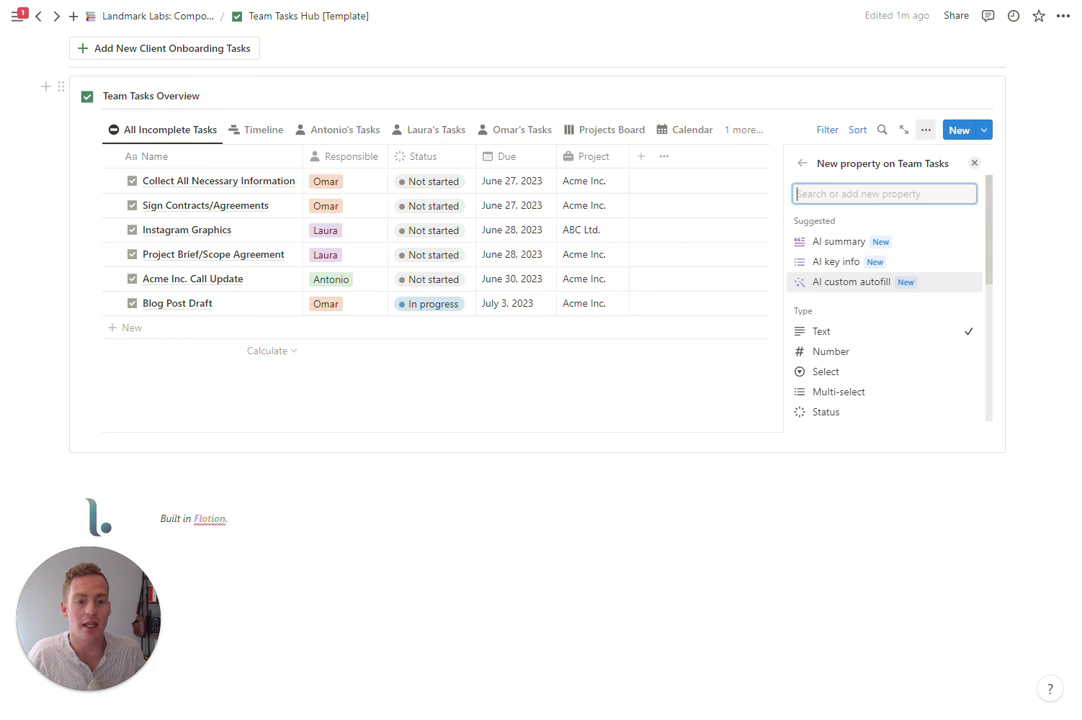
scroll(860, 345, "down", 3)
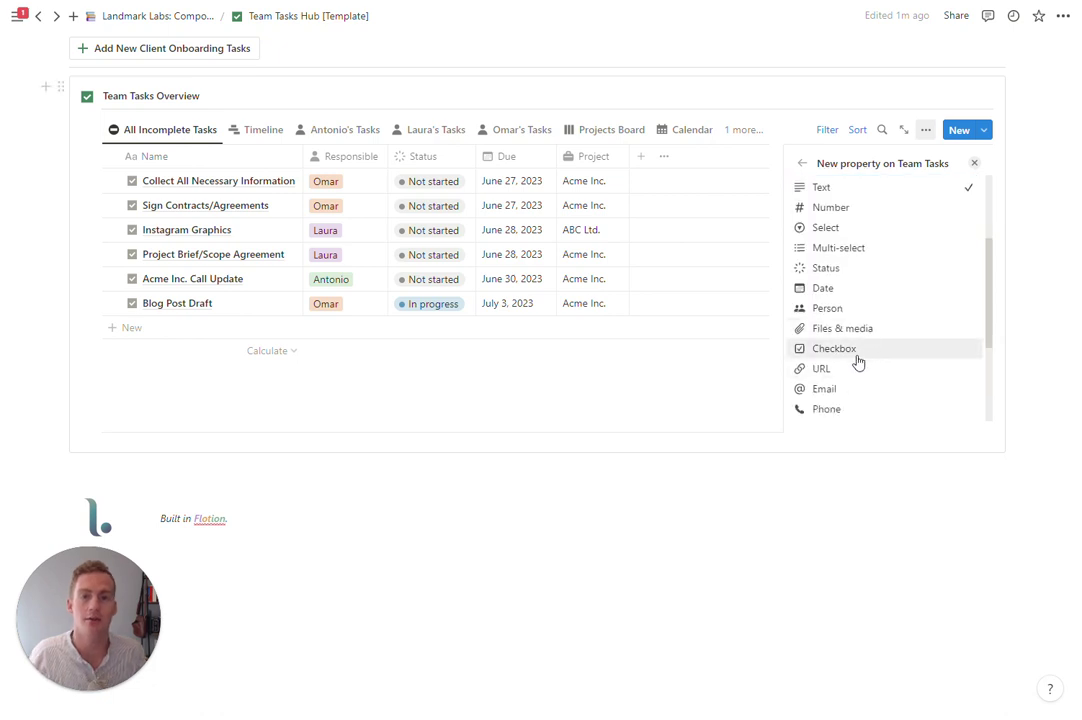
key("Up")
key("Up")
key("Up")
key("Up")
key("Up")
key("Up")
key("Escape")
scroll(589, 410, "up", 3)
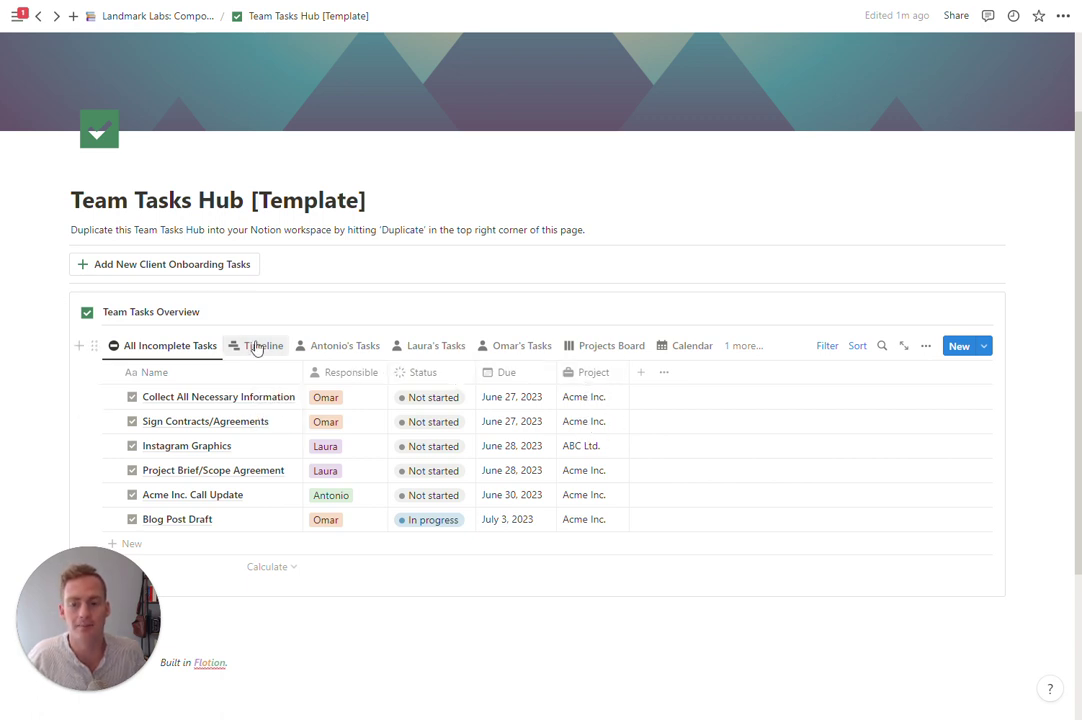
Step: On the Timeline, drag the Collect All Necessary Information task to reschedule it
left_click(250, 345)
scroll(370, 400, "down", 1)
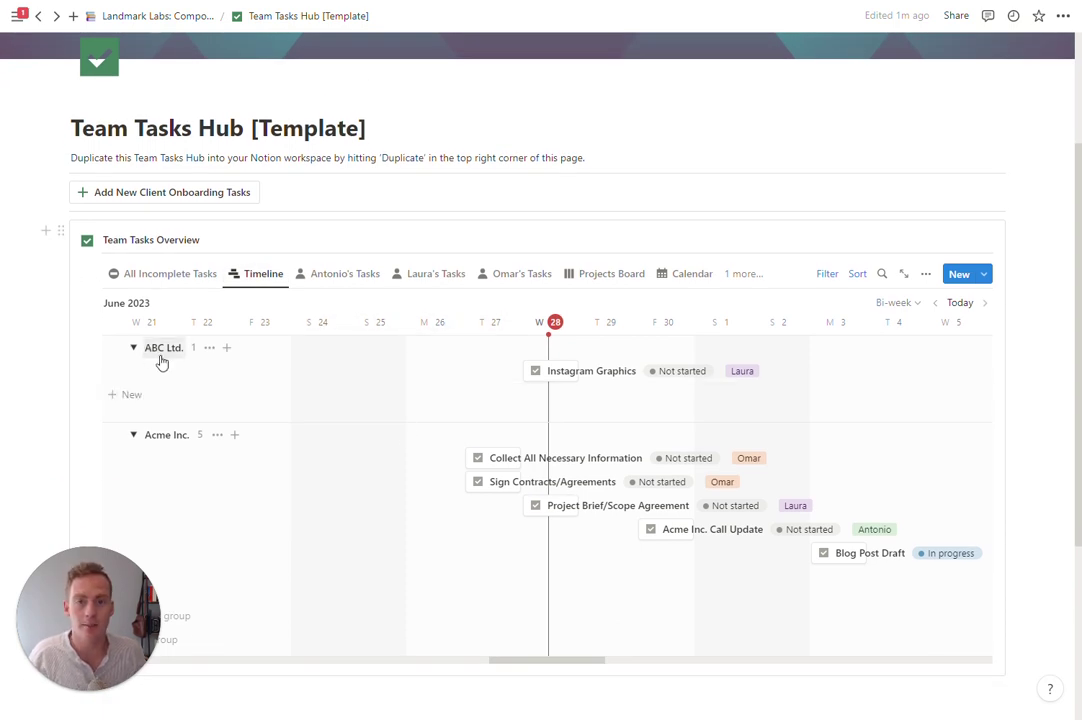
left_click_drag(482, 458, 515, 471)
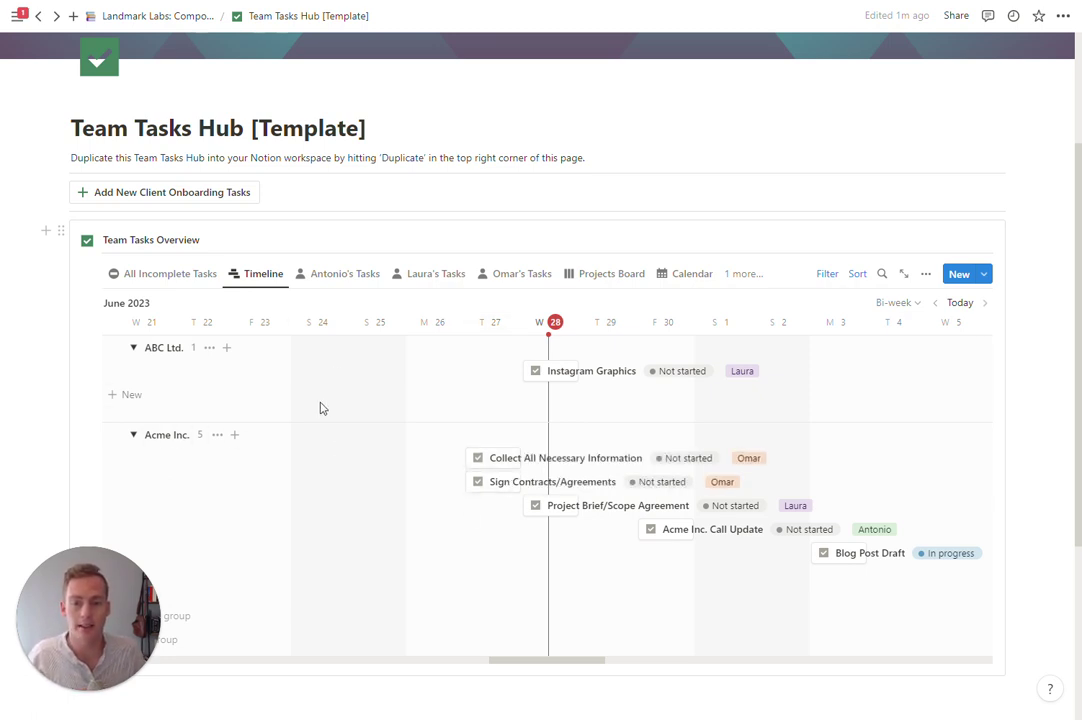
Step: Flip through Antonio's, Laura's and Omar's task views, ending on Antonio's Tasks
left_click(344, 278)
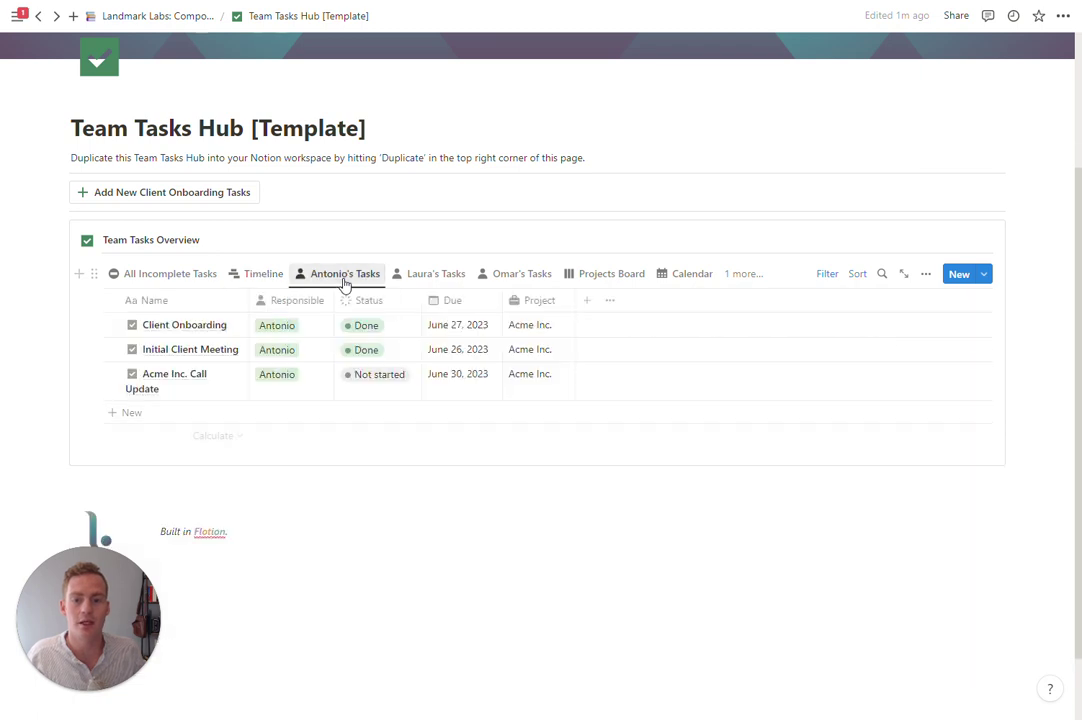
left_click(450, 284)
left_click(506, 276)
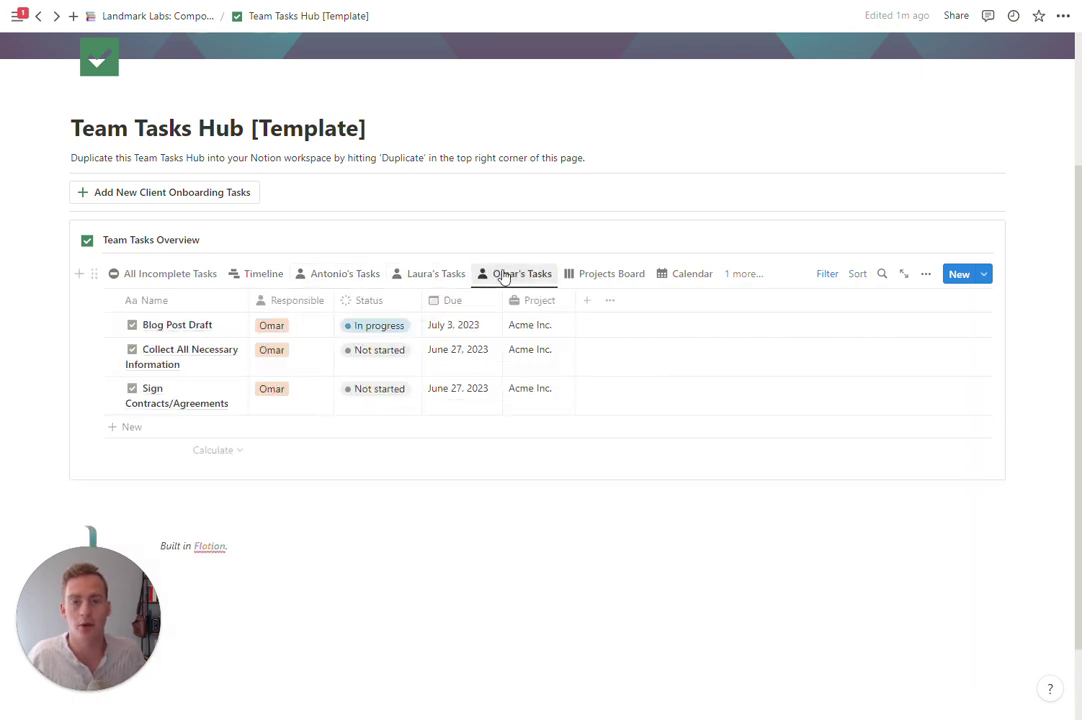
left_click(345, 277)
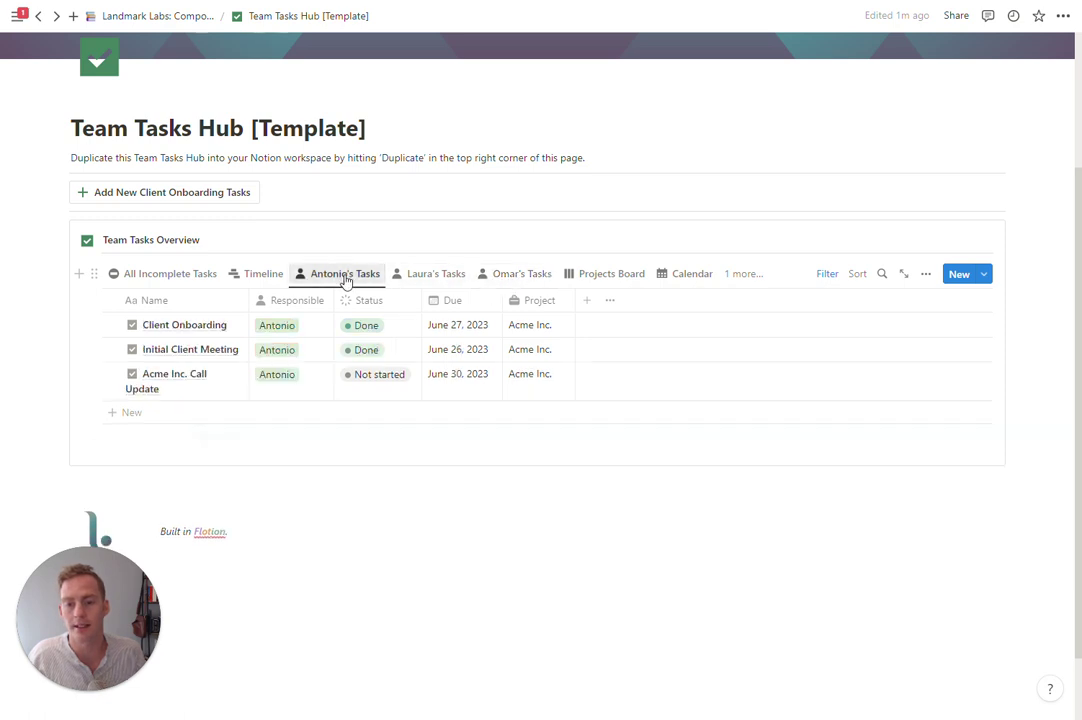
Step: Trial-rename the Responsible option Antonio to Andrew, then restore the name Antonio
left_click(309, 331)
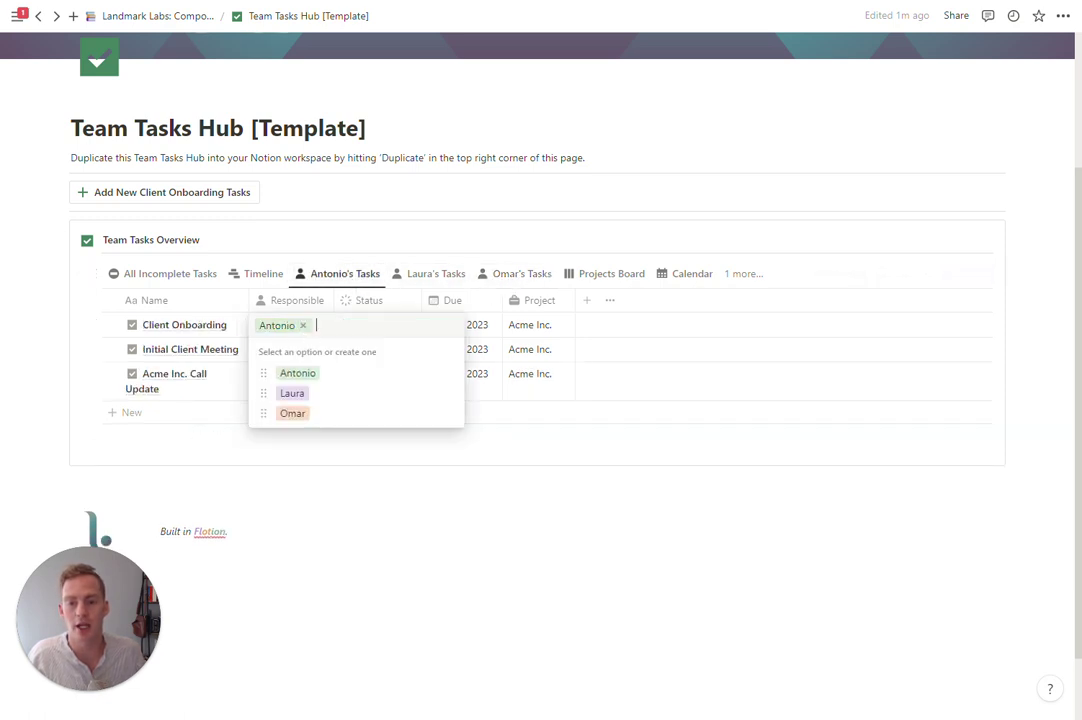
left_click(448, 374)
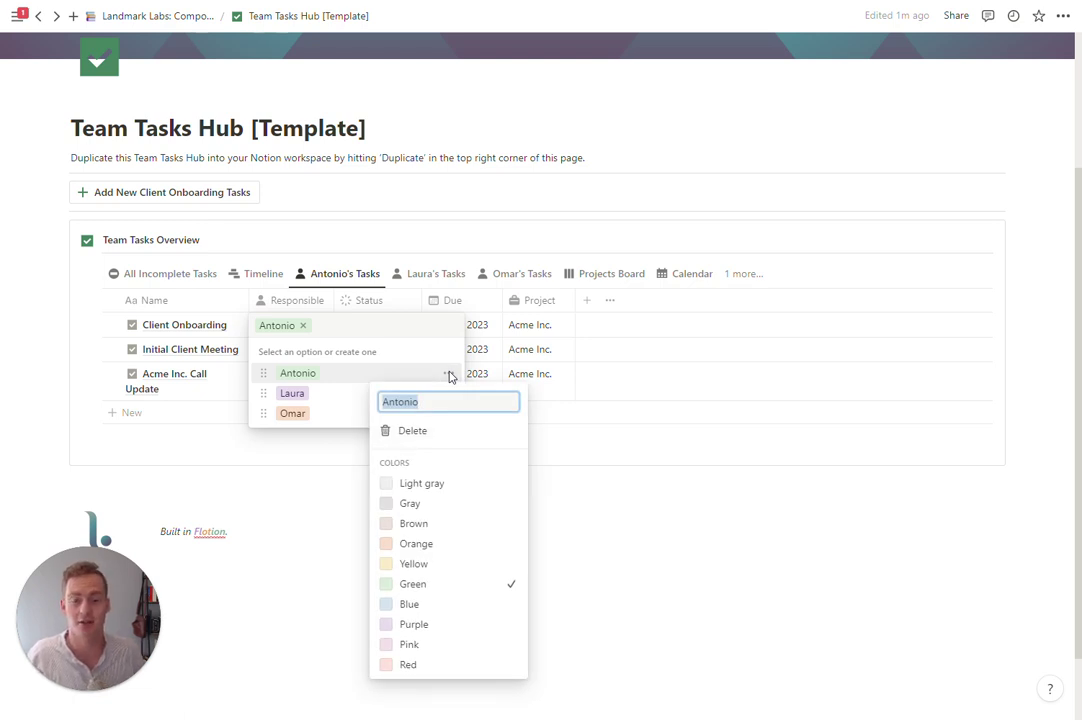
type("Andrew")
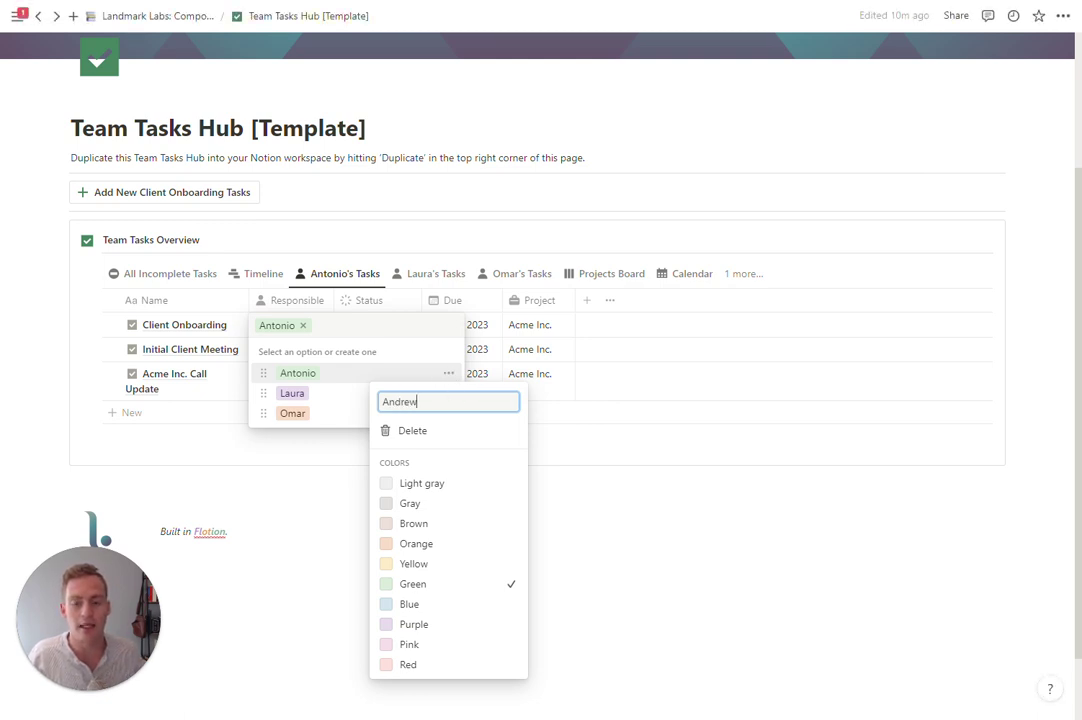
key("BackSpace")
key("BackSpace")
key("BackSpace")
key("BackSpace")
key("BackSpace")
type("not")
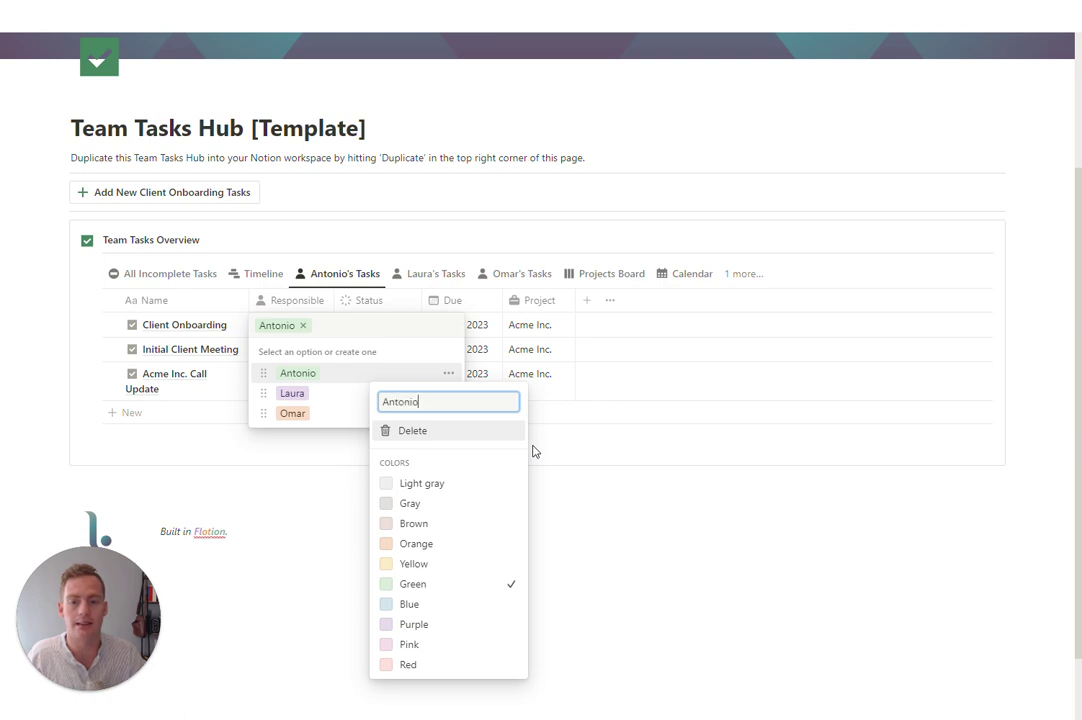
key("Escape")
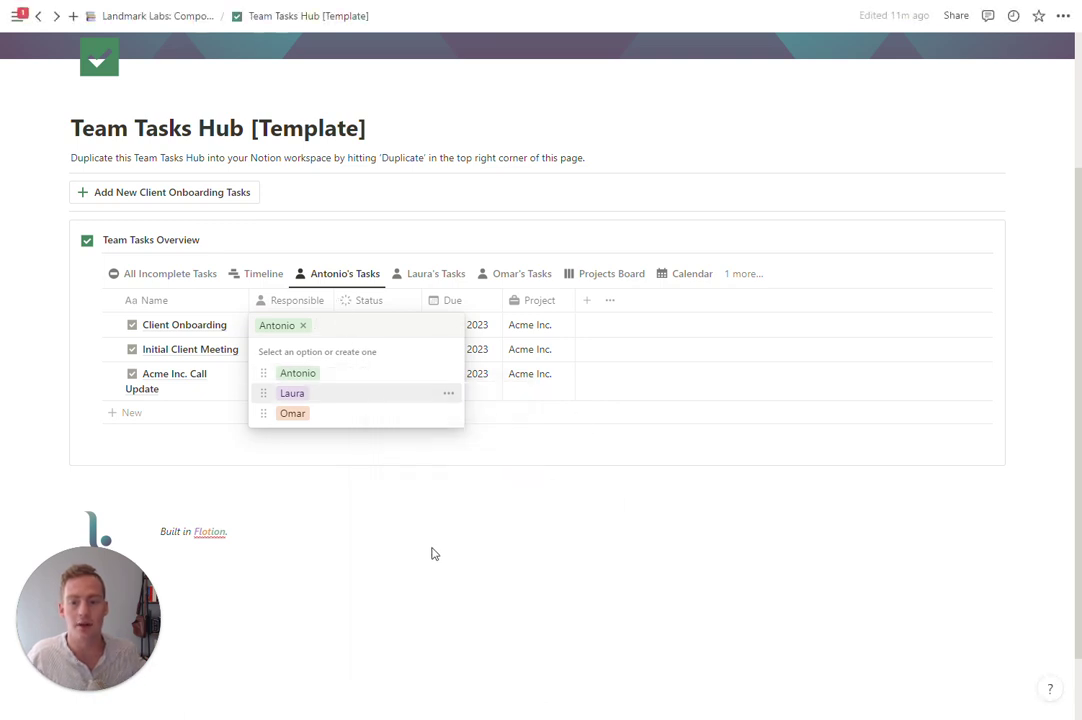
key("Escape")
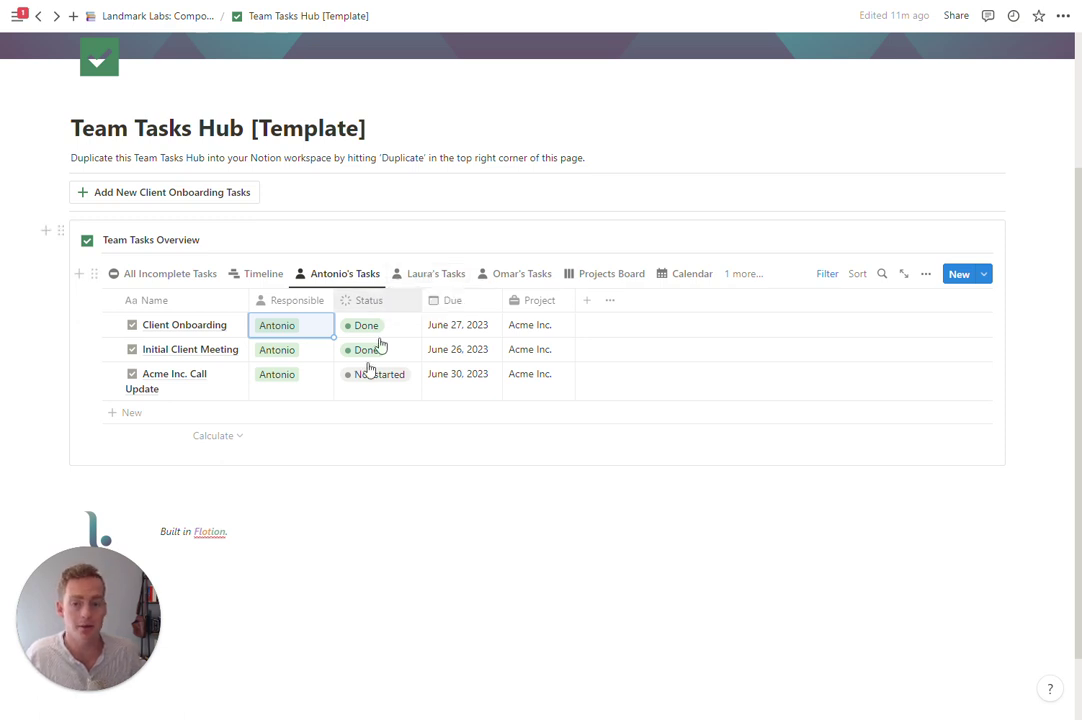
Step: In All Incomplete Tasks, assign Project Brief/Scope Agreement to Antonio
left_click(185, 274)
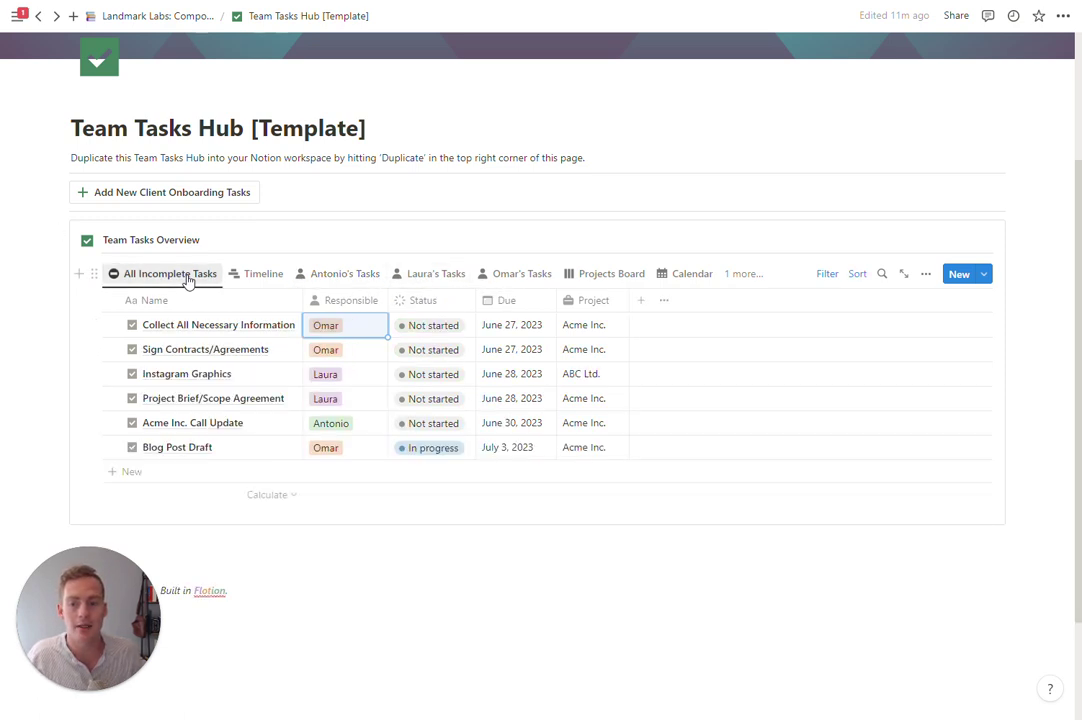
left_click(355, 407)
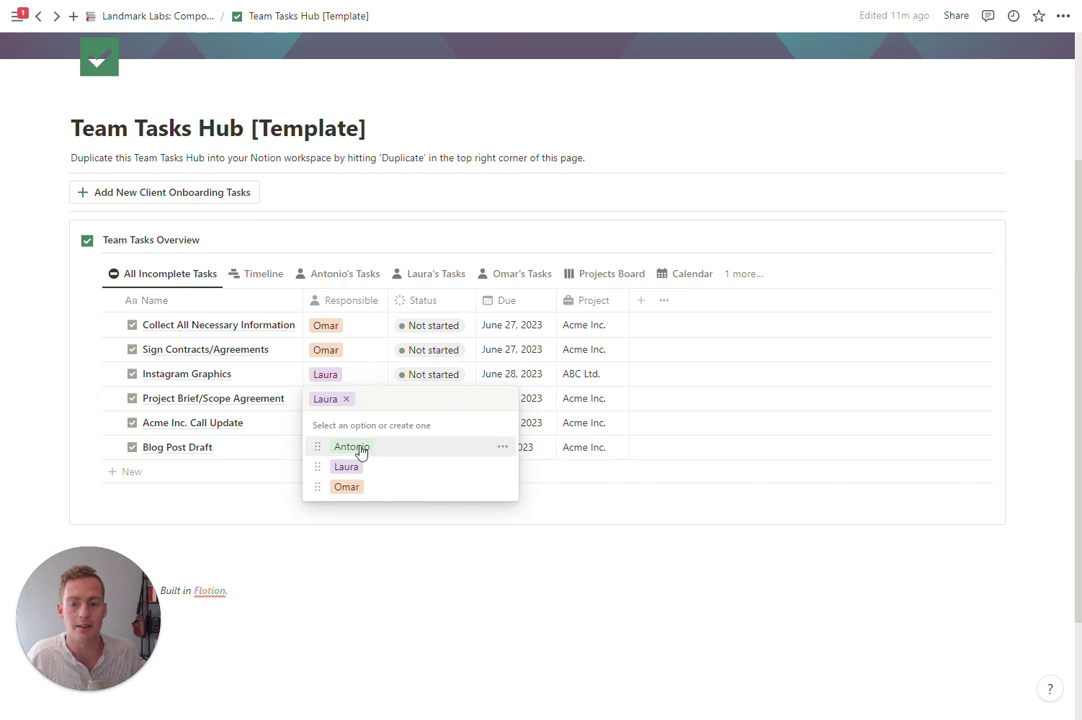
left_click(358, 447)
Step: In Antonio's Tasks, reassign Acme Inc. Call Update to Laura, then check Laura's and Omar's views
left_click(355, 276)
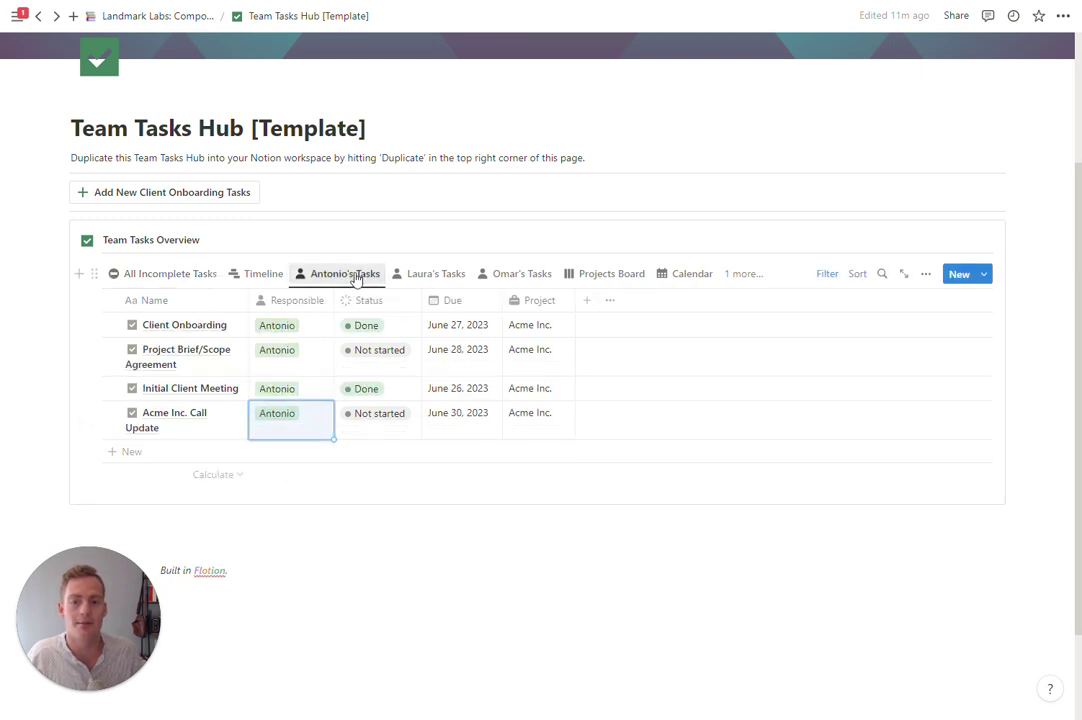
left_click(312, 421)
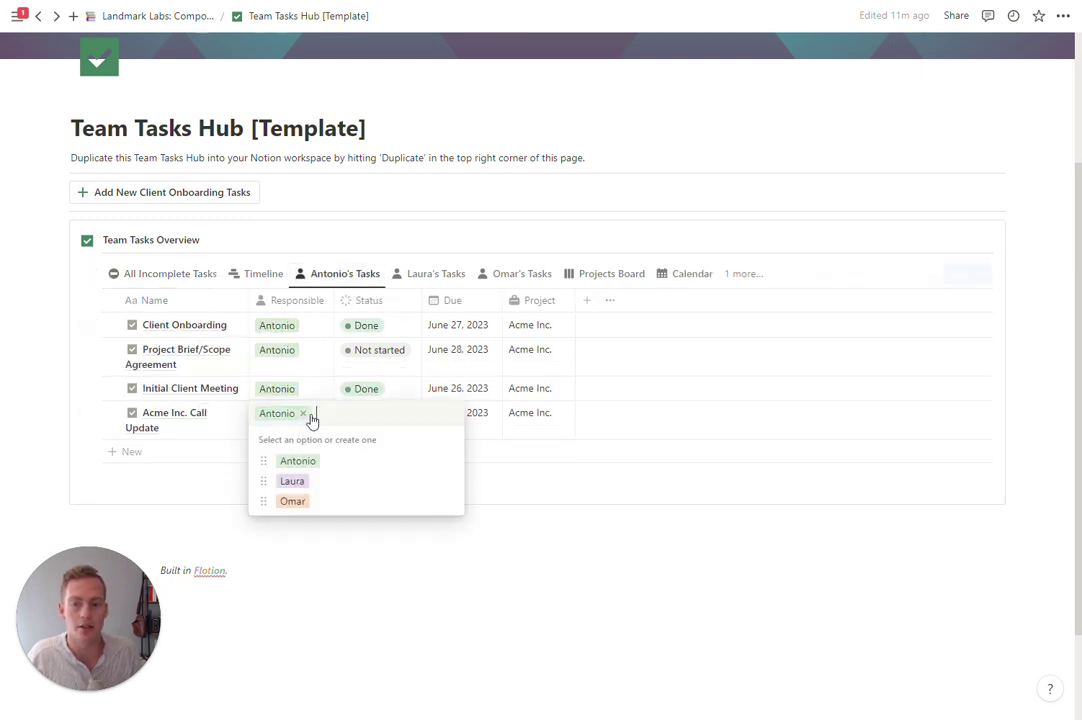
left_click(309, 482)
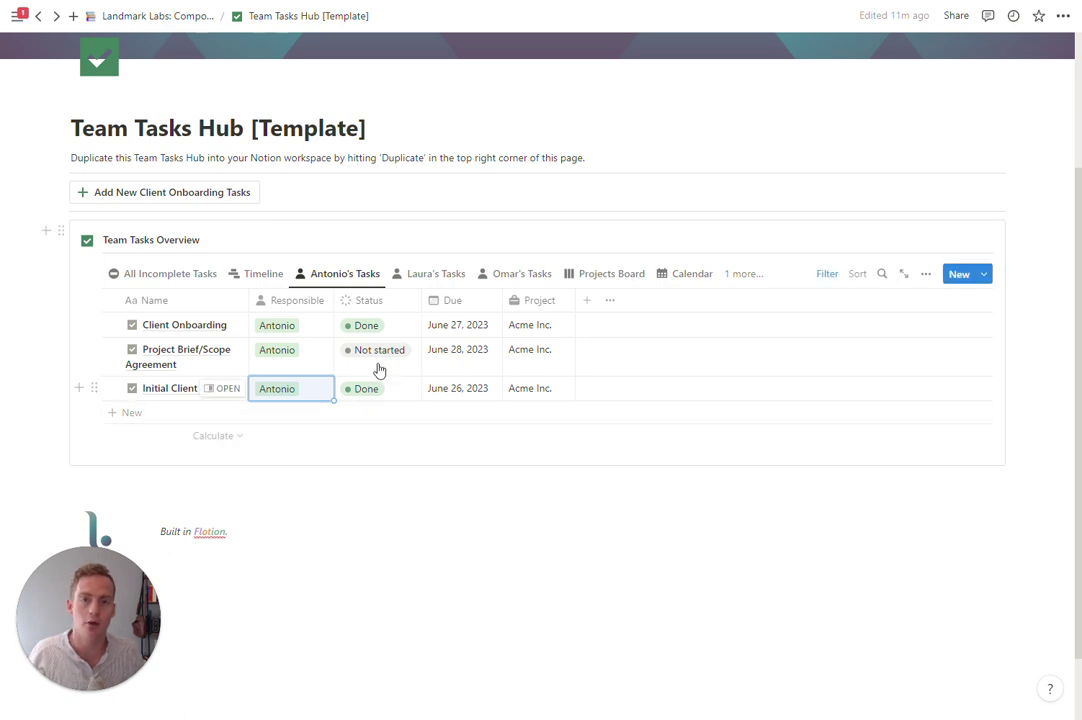
left_click(413, 276)
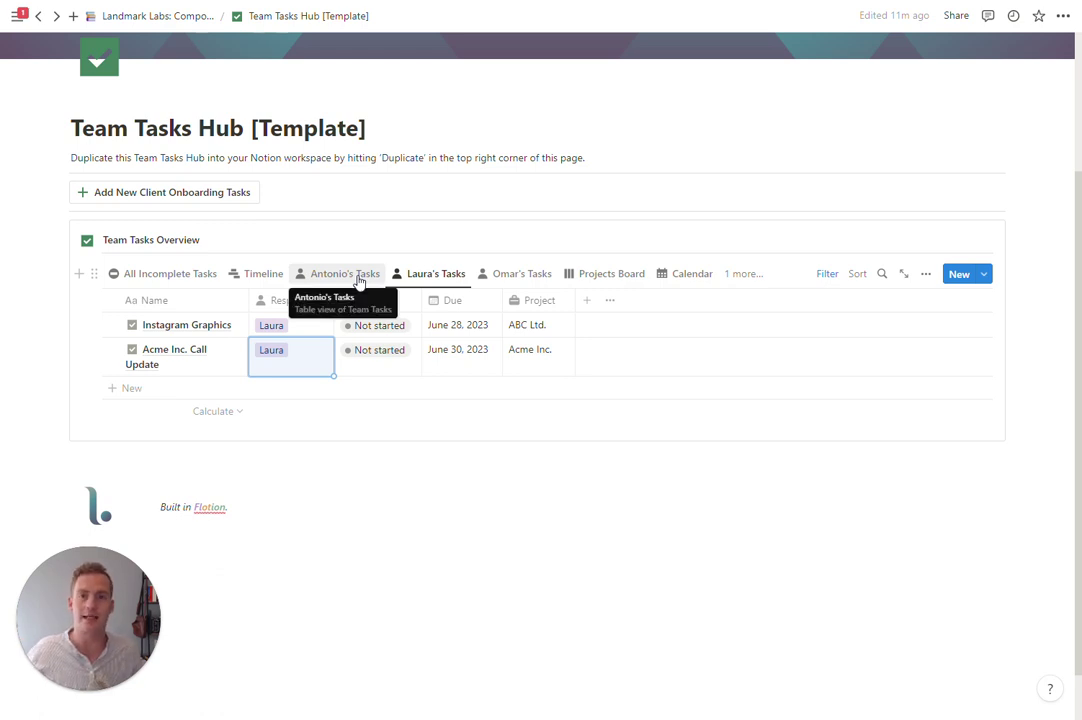
left_click(539, 289)
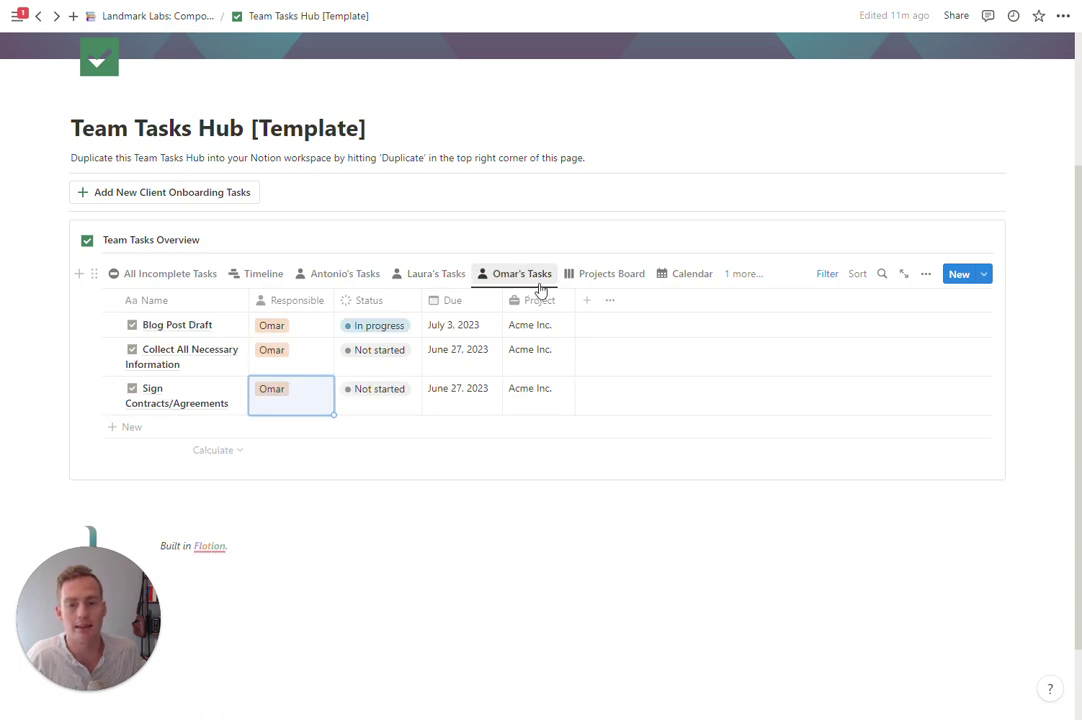
Step: On the Projects Board, collapse and re-expand the Acme Inc. group
left_click(602, 274)
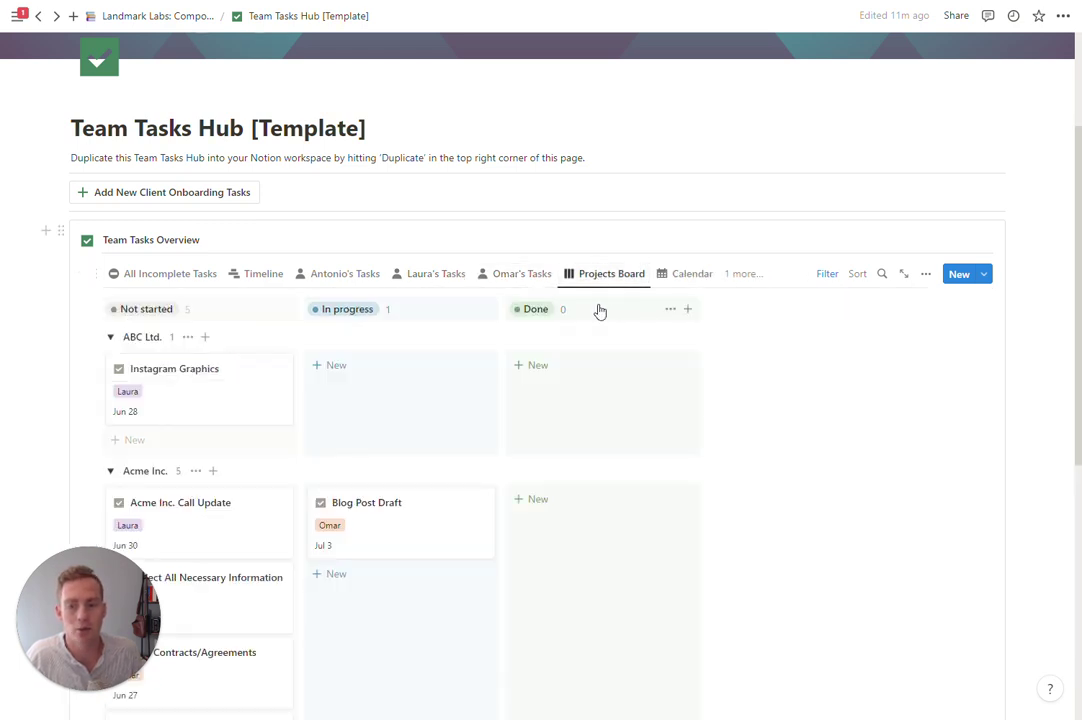
scroll(600, 312, "down", 1)
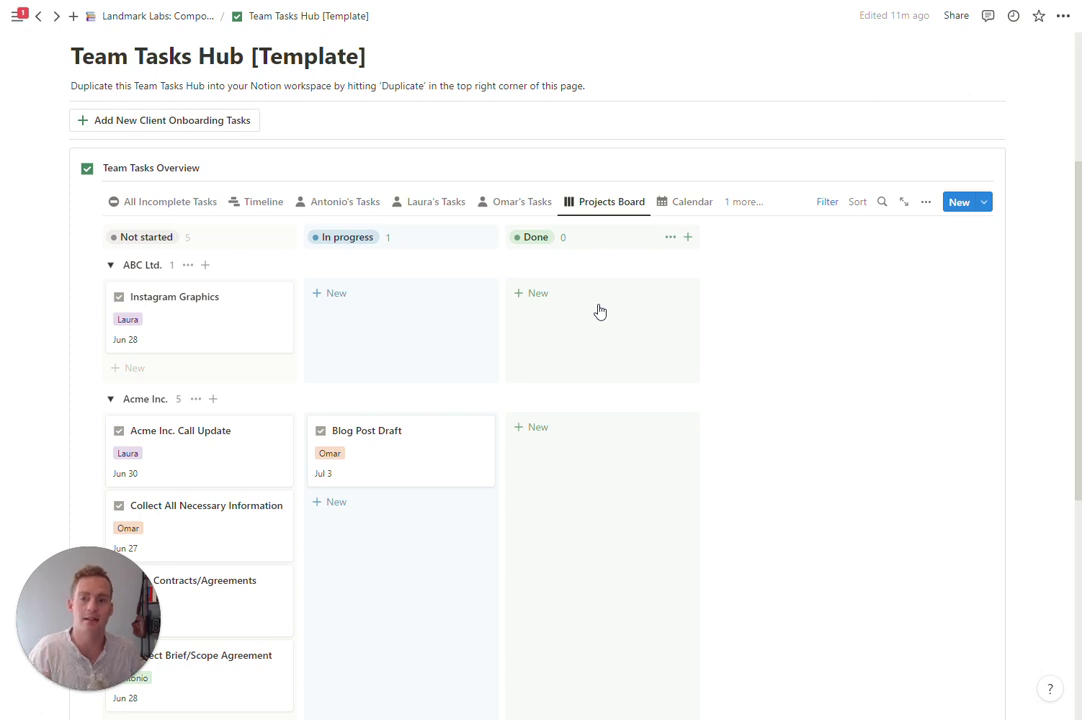
scroll(596, 307, "down", 1)
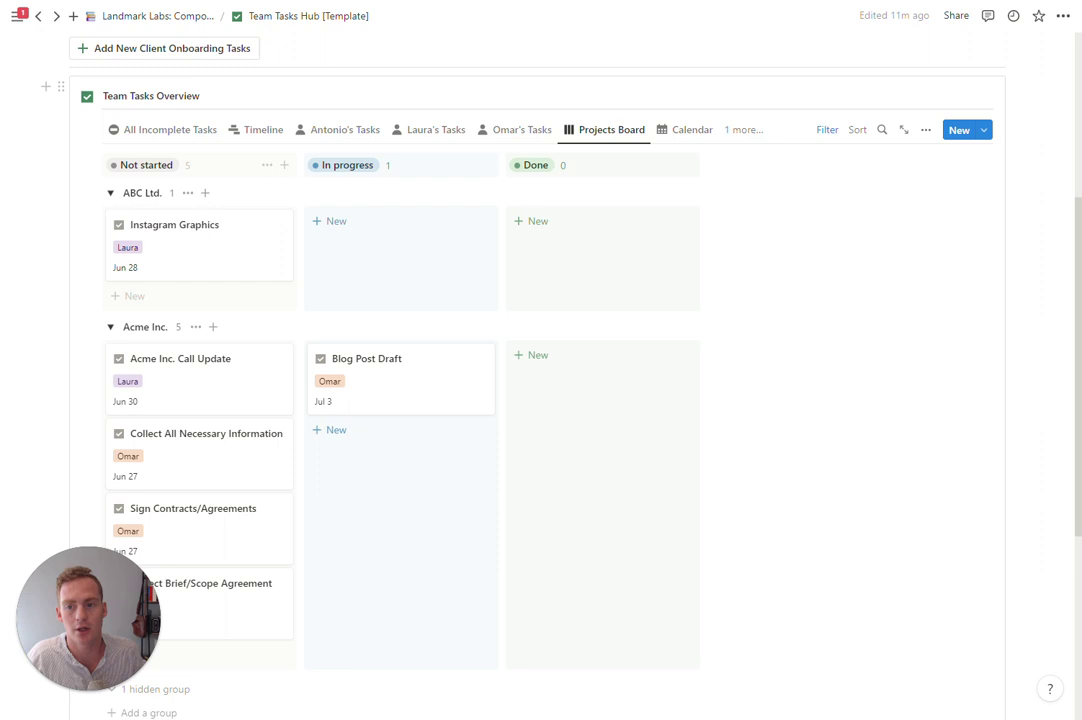
left_click(110, 328)
left_click(110, 328)
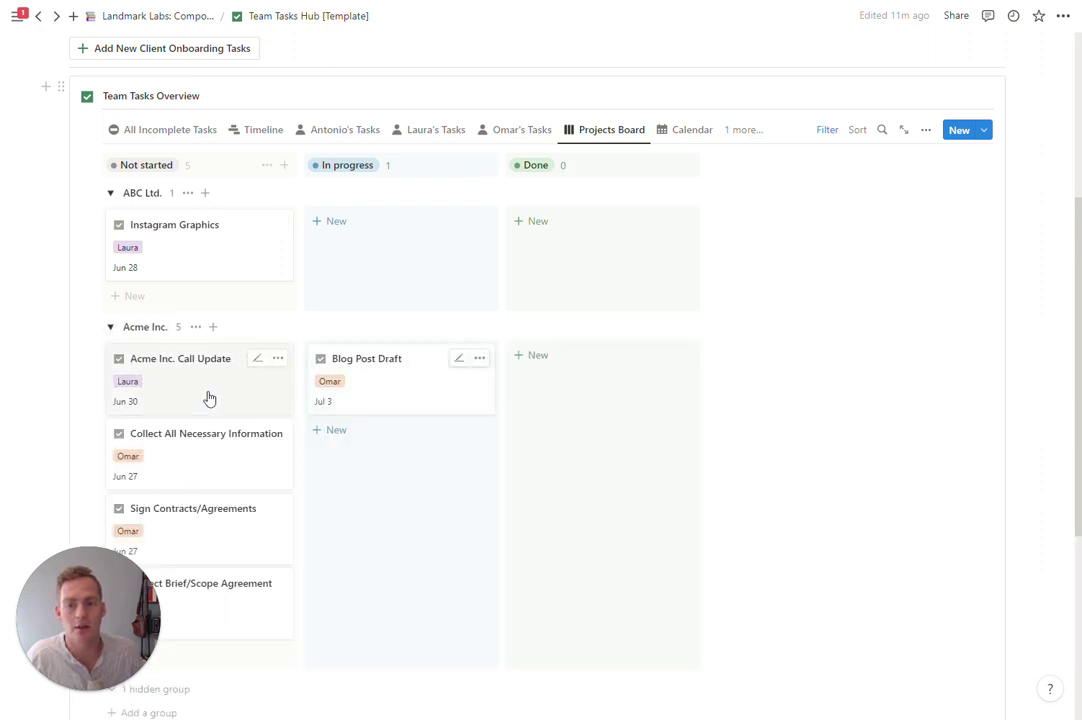
Step: Drag Collect All Necessary Information and Blog Post Draft to Done, then undo both moves
left_click_drag(275, 459, 630, 395)
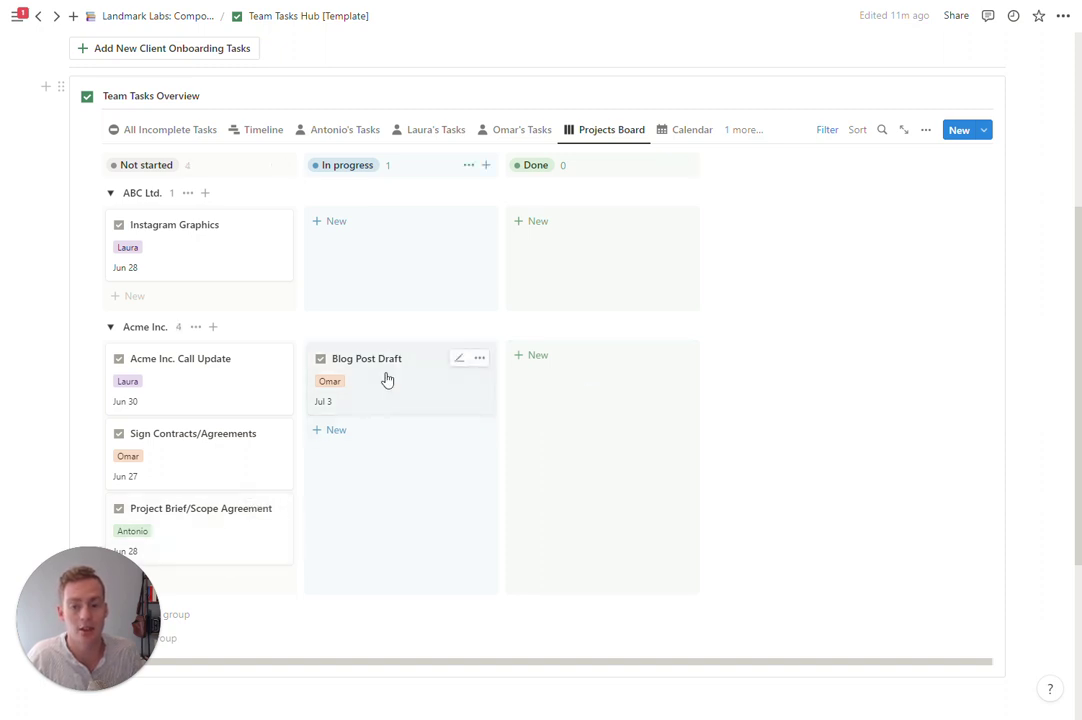
left_click_drag(384, 379, 600, 375)
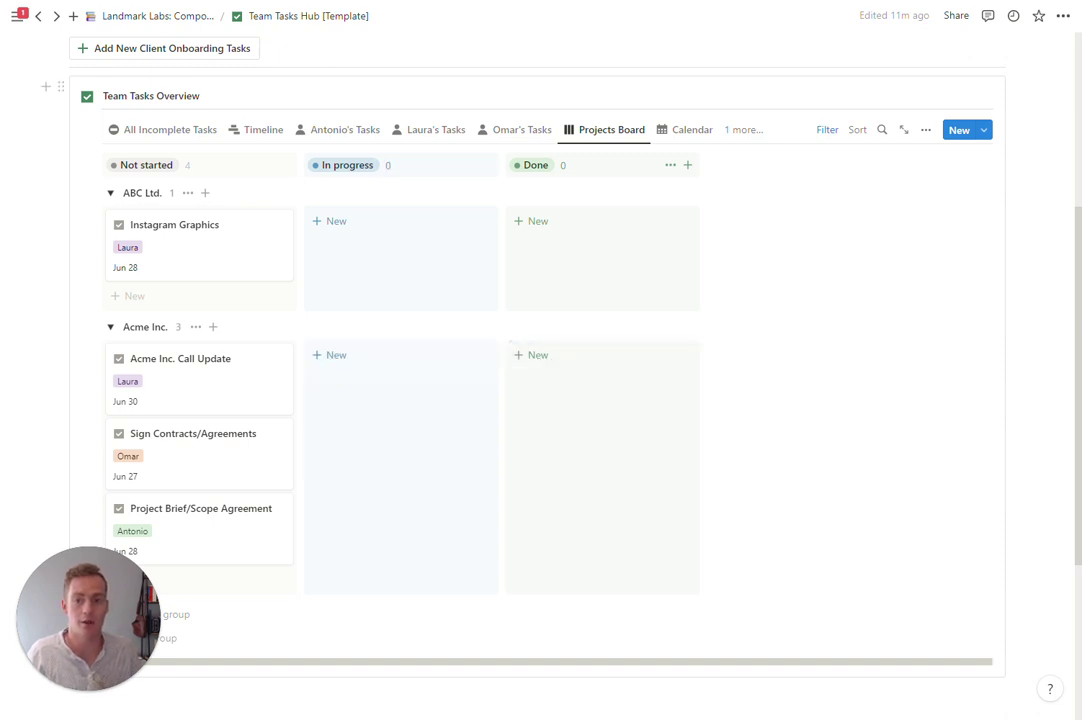
key("ctrl+z")
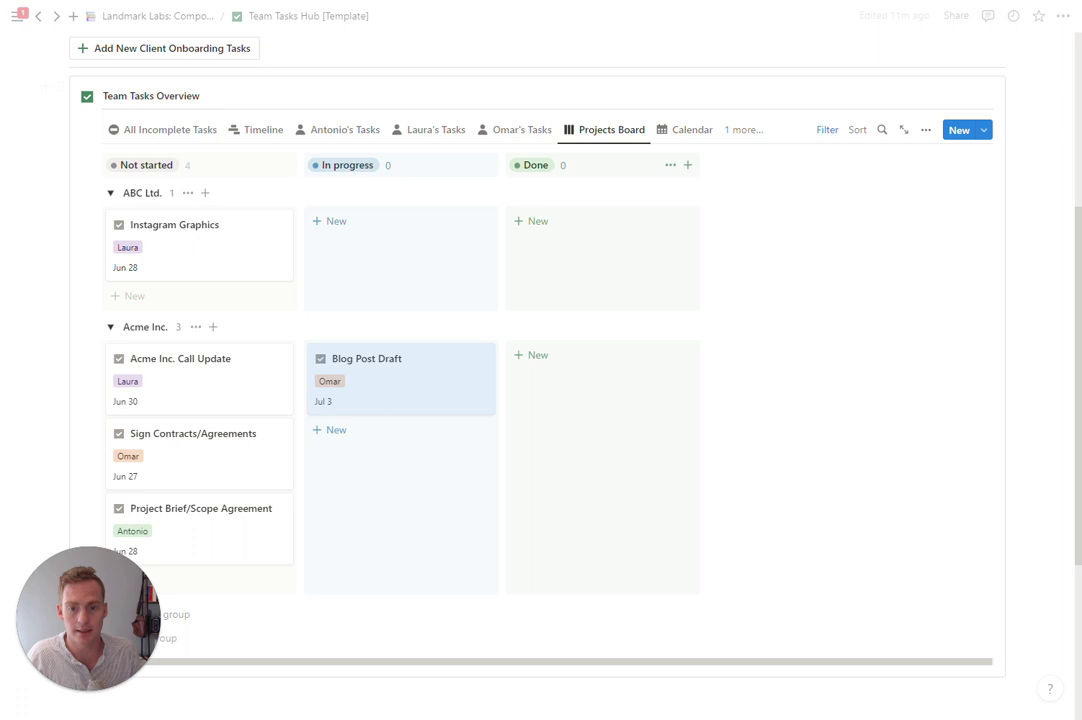
key("ctrl+z")
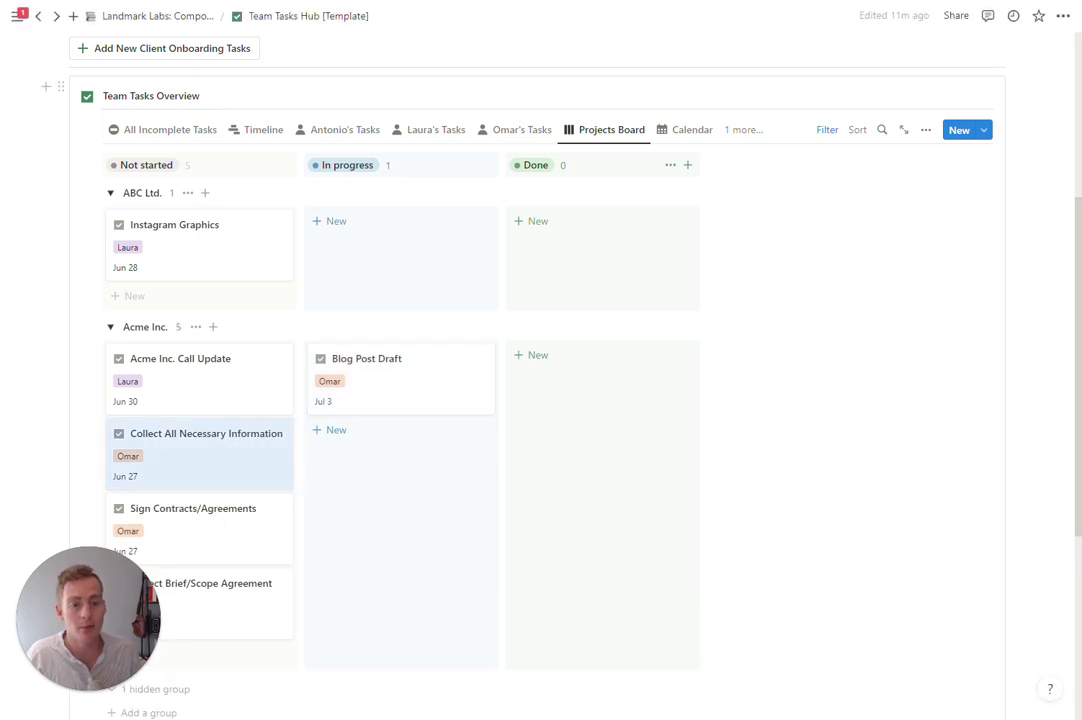
Step: Toggle the Complete option in the Status filter off and back on, then hide the filter row
left_click(826, 131)
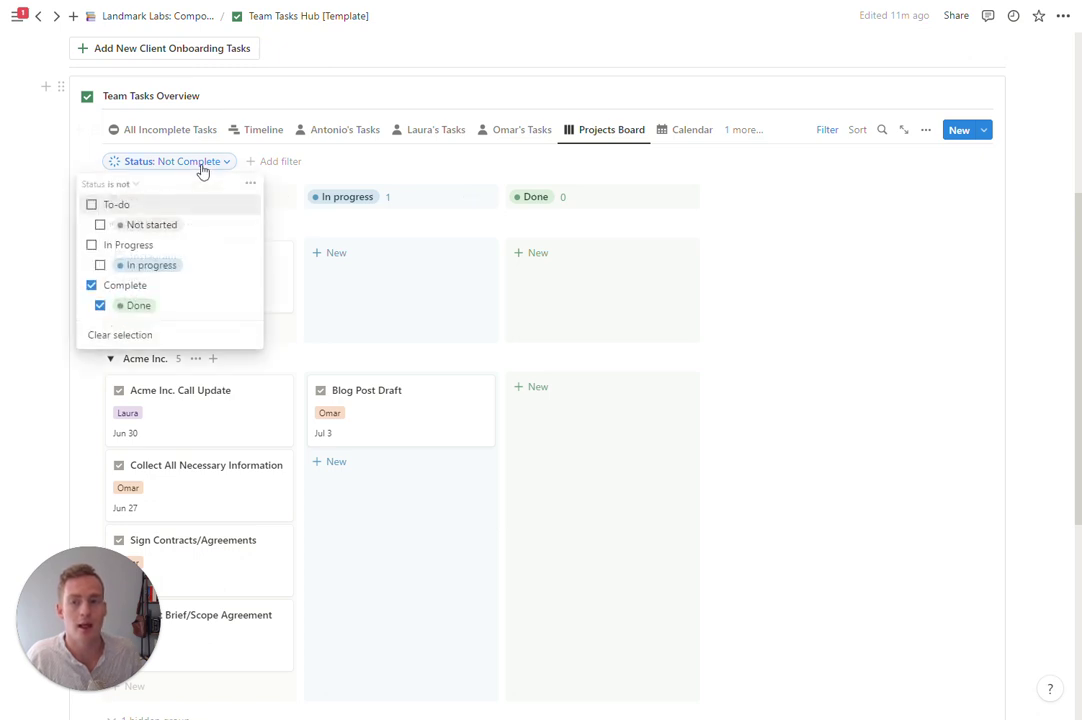
left_click(91, 286)
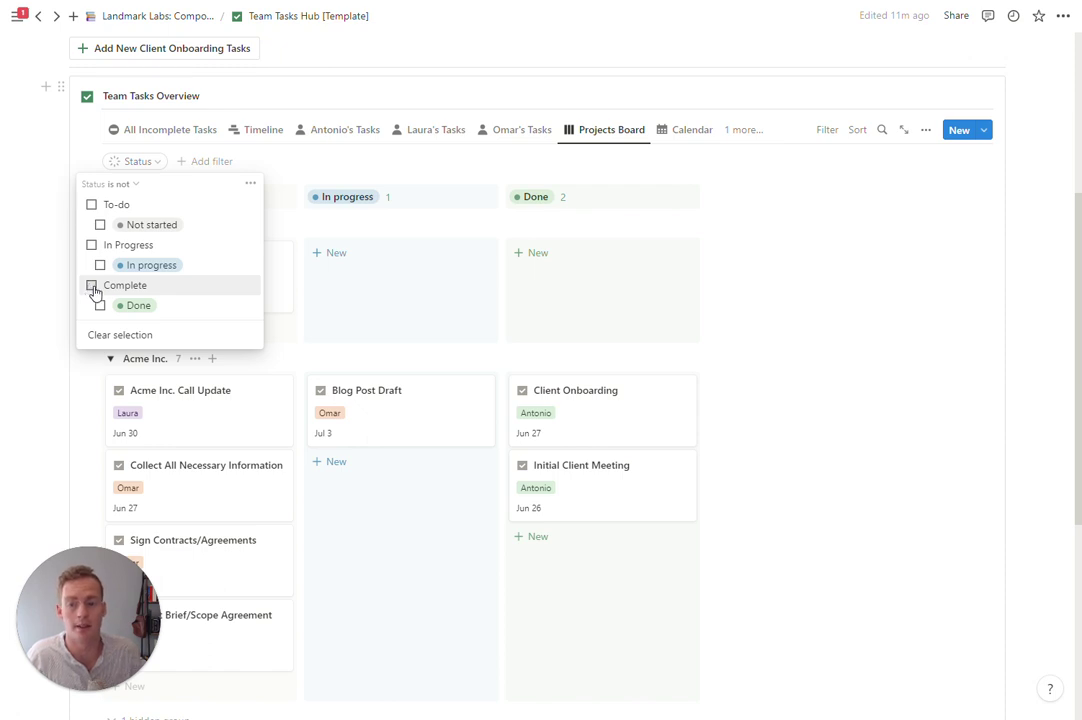
left_click(91, 286)
key("Escape")
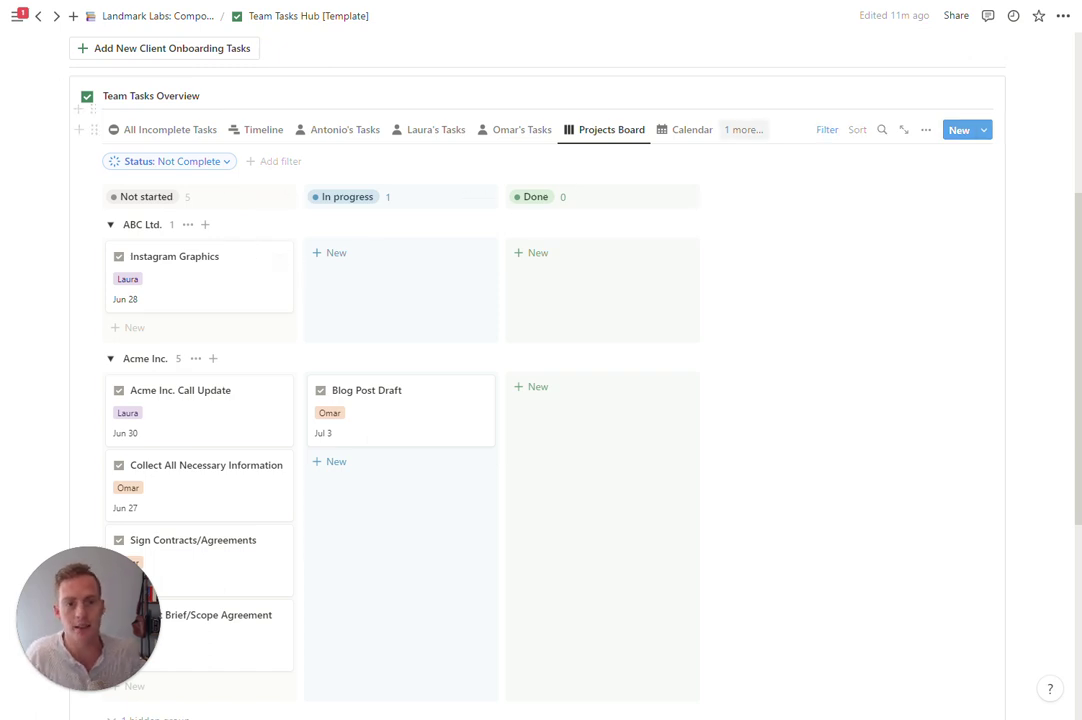
left_click(820, 133)
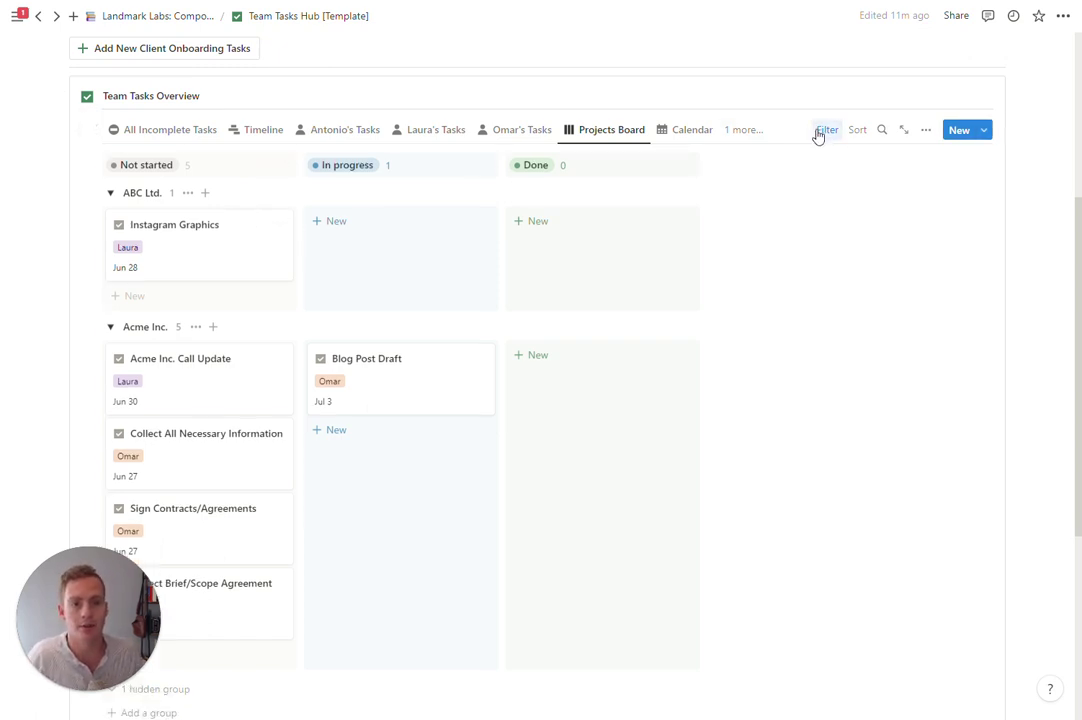
Step: Check the Calendar view, then open All Completed Tasks from the '1 more...' view list
left_click(677, 135)
scroll(705, 295, "down", 1)
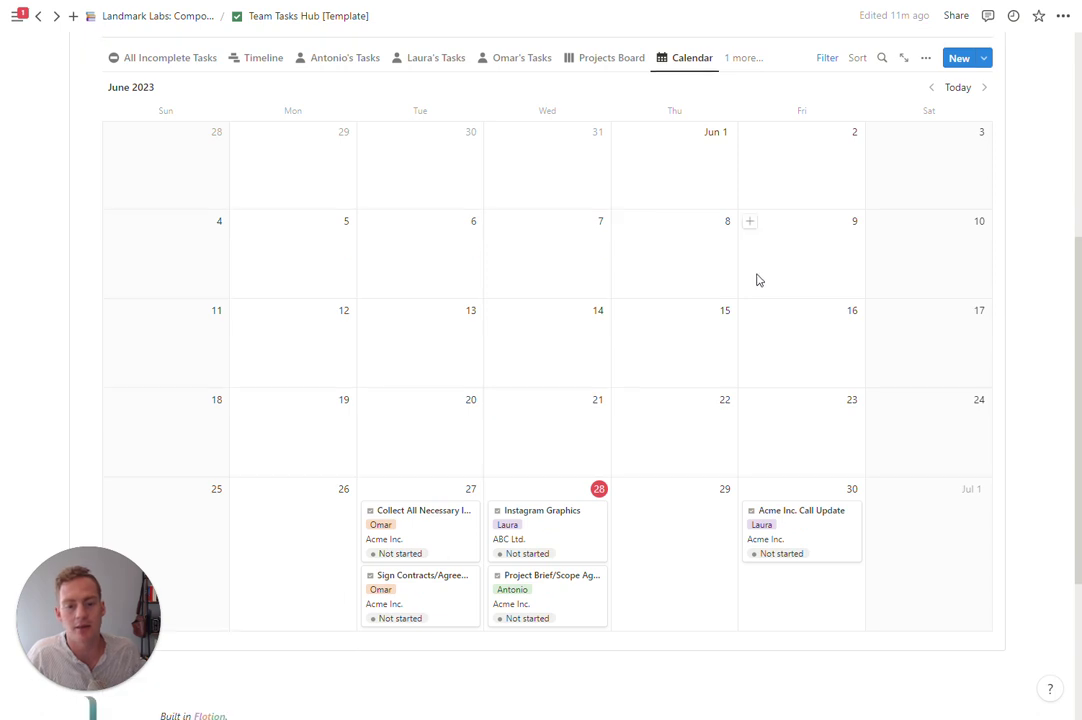
scroll(756, 280, "up", 1)
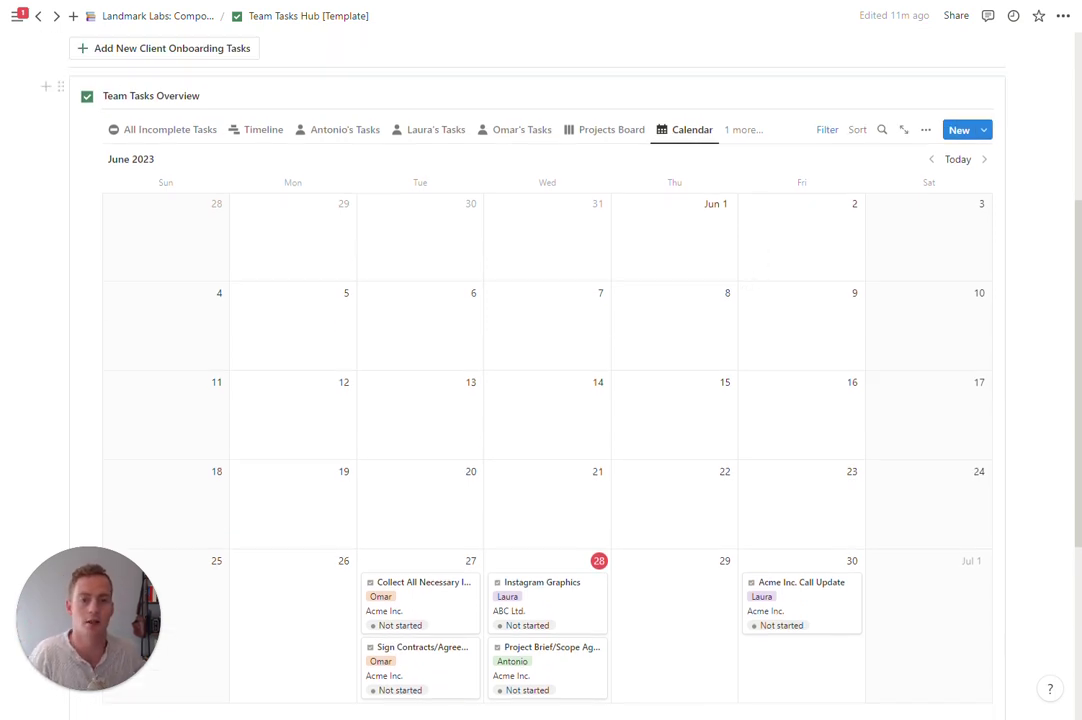
left_click(741, 130)
left_click(717, 326)
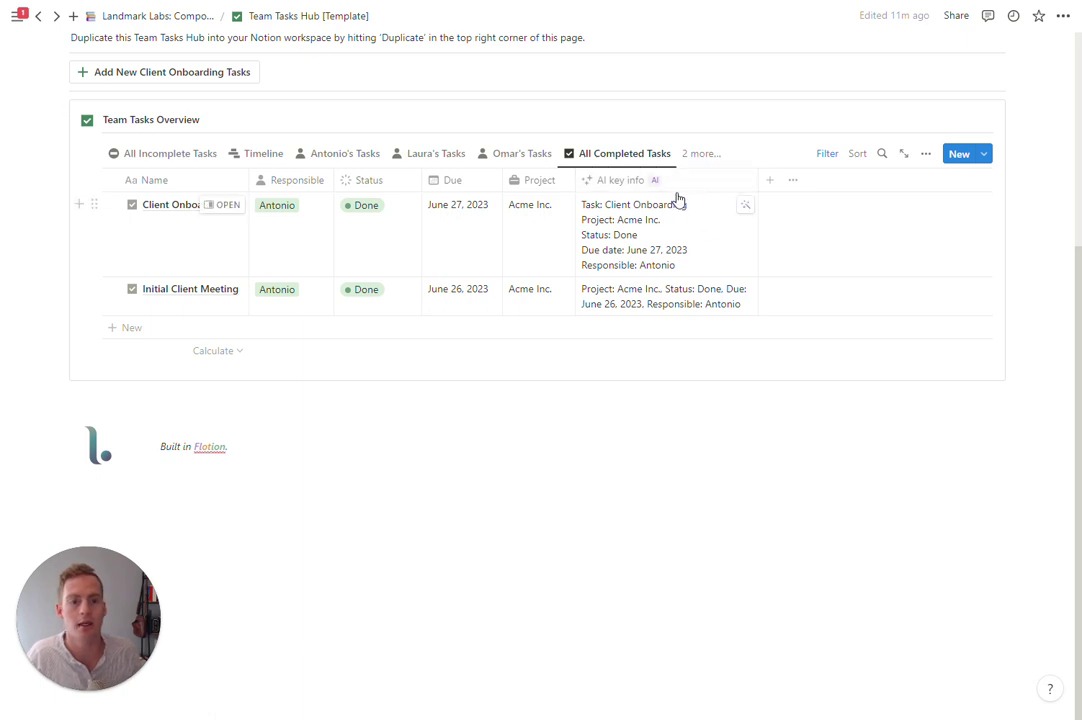
left_click(685, 188)
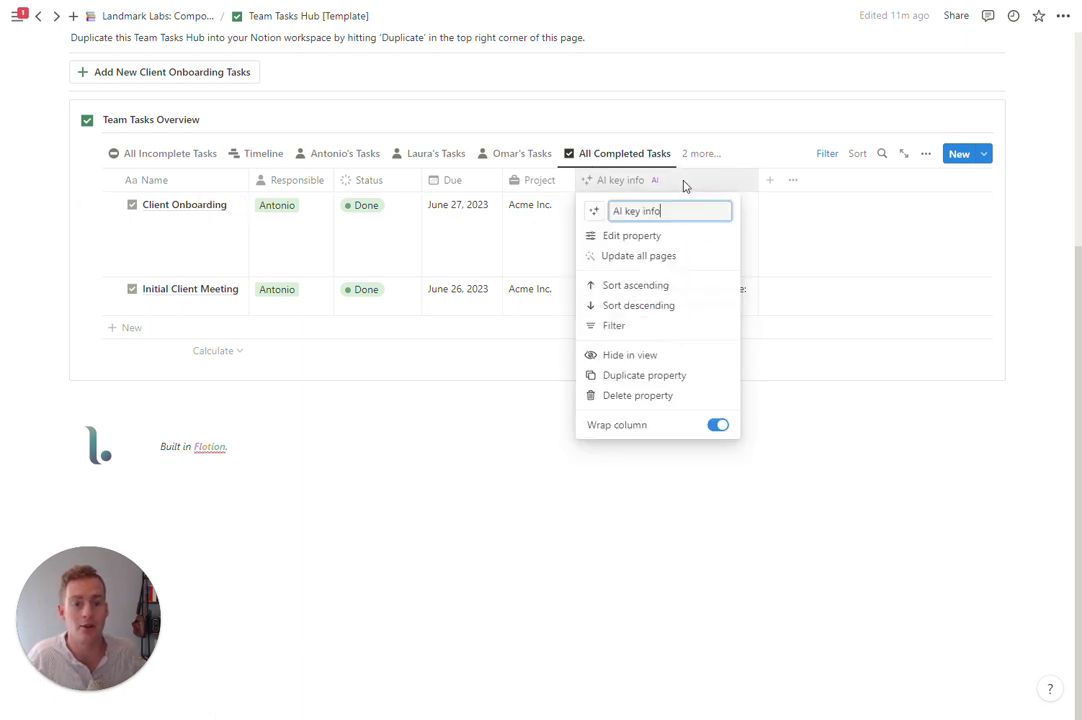
left_click(655, 236)
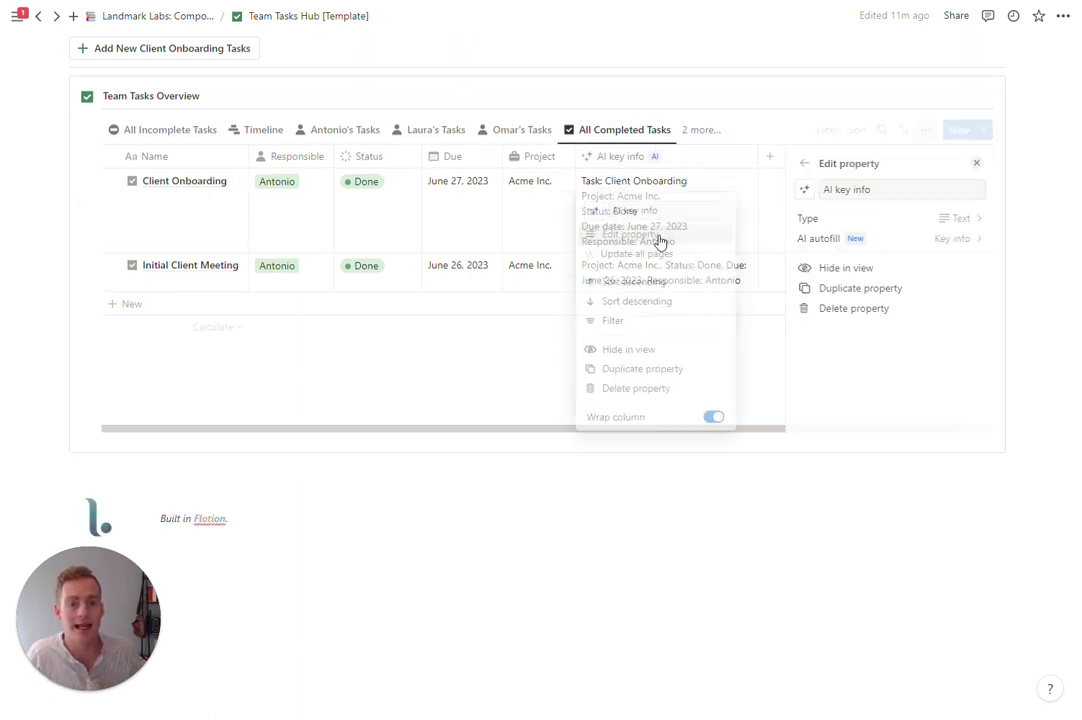
left_click(877, 242)
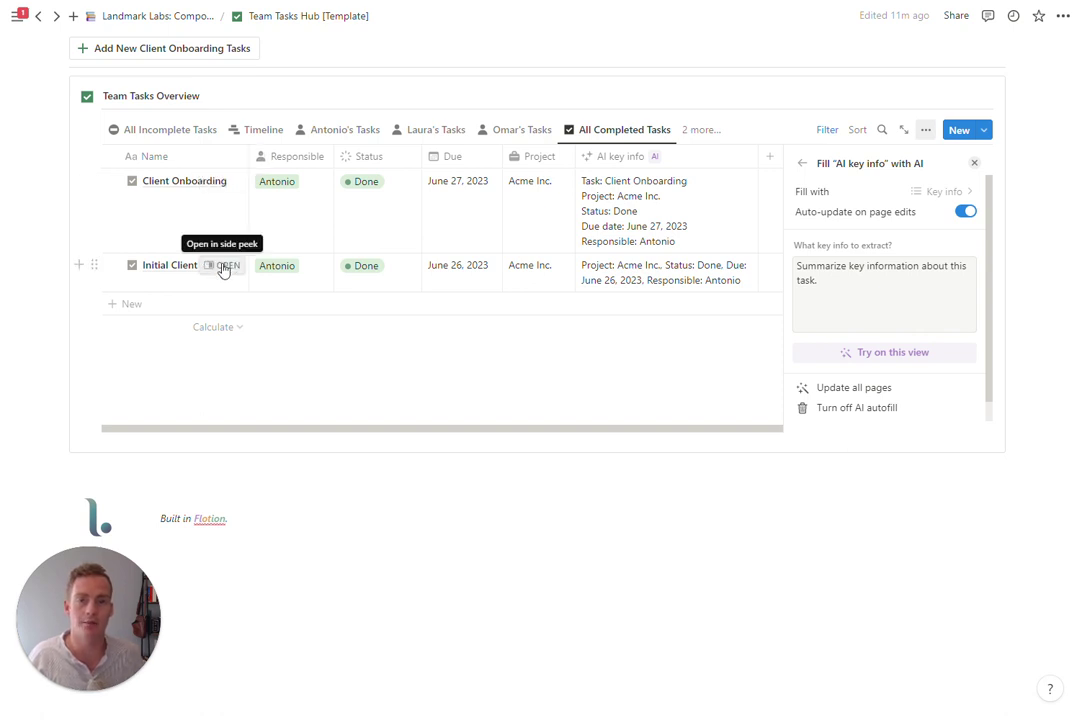
left_click(224, 266)
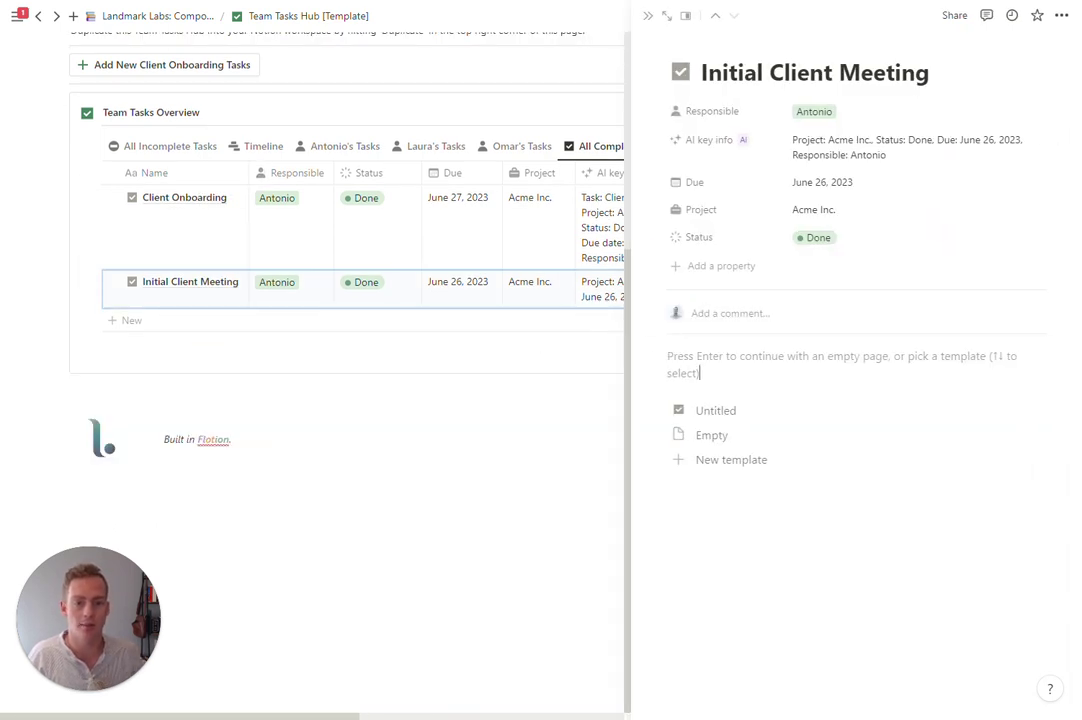
key("Return")
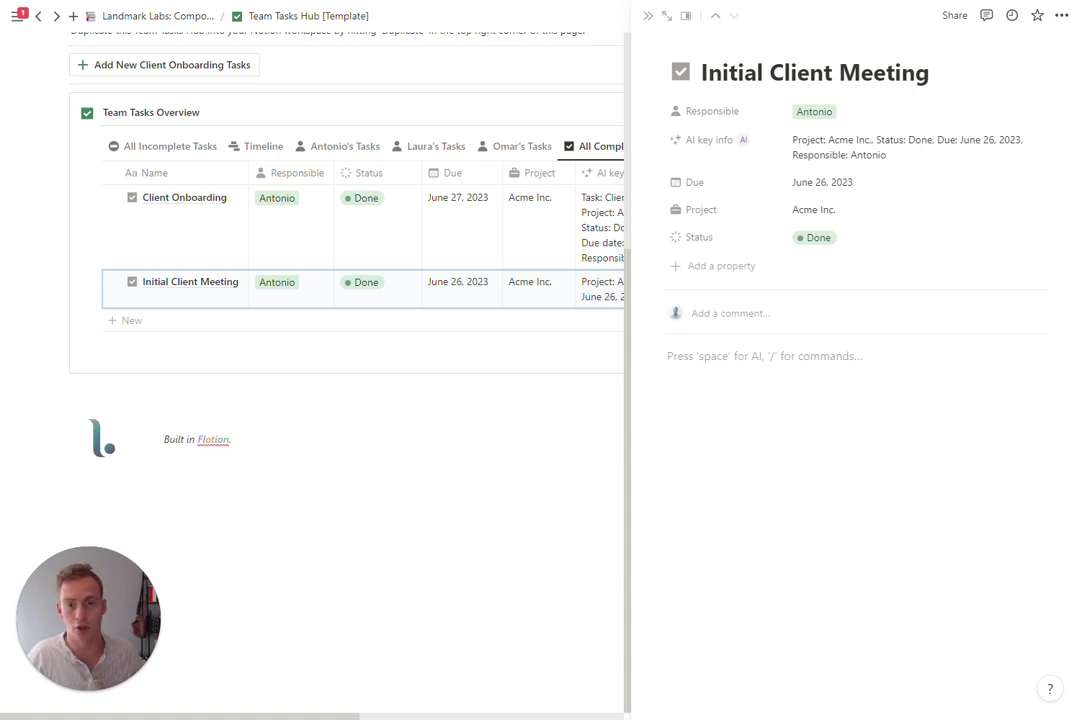
left_click(647, 16)
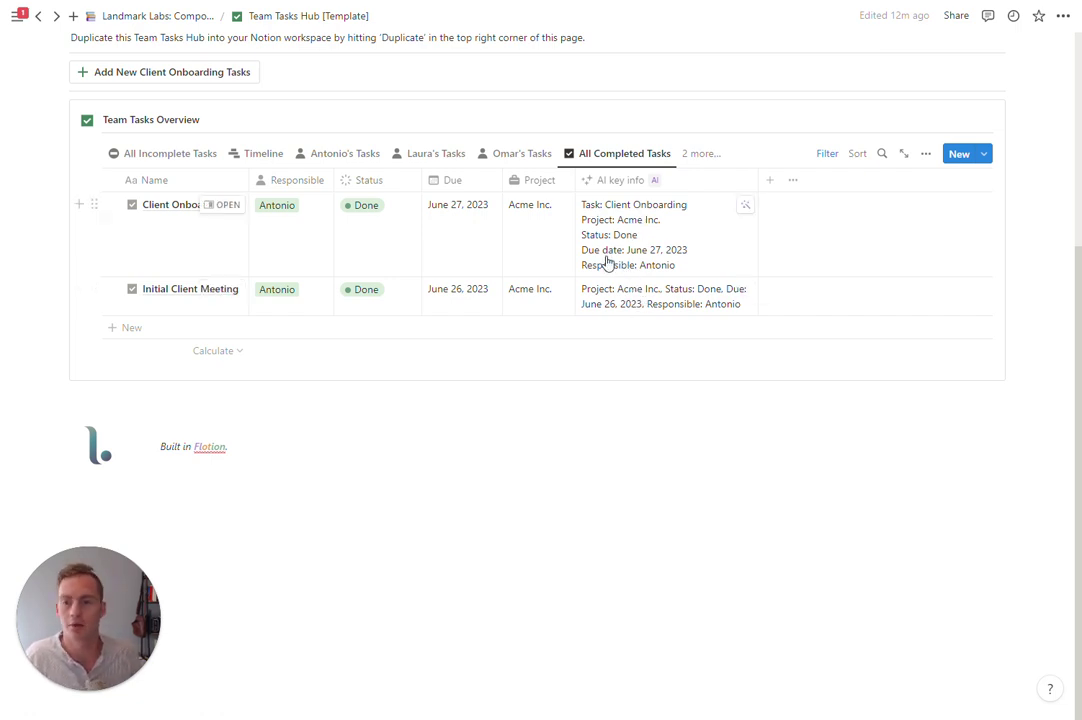
Step: Return to All Incomplete Tasks and inspect the onboarding button's automation actions without changes
scroll(665, 280, "up", 3)
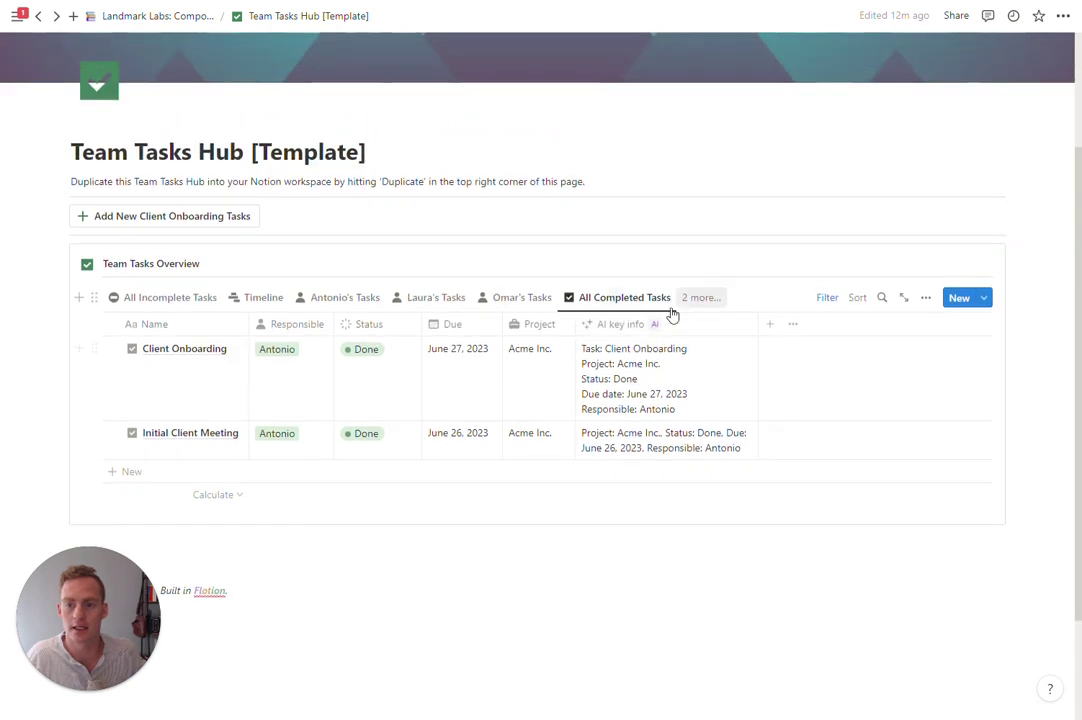
left_click(173, 298)
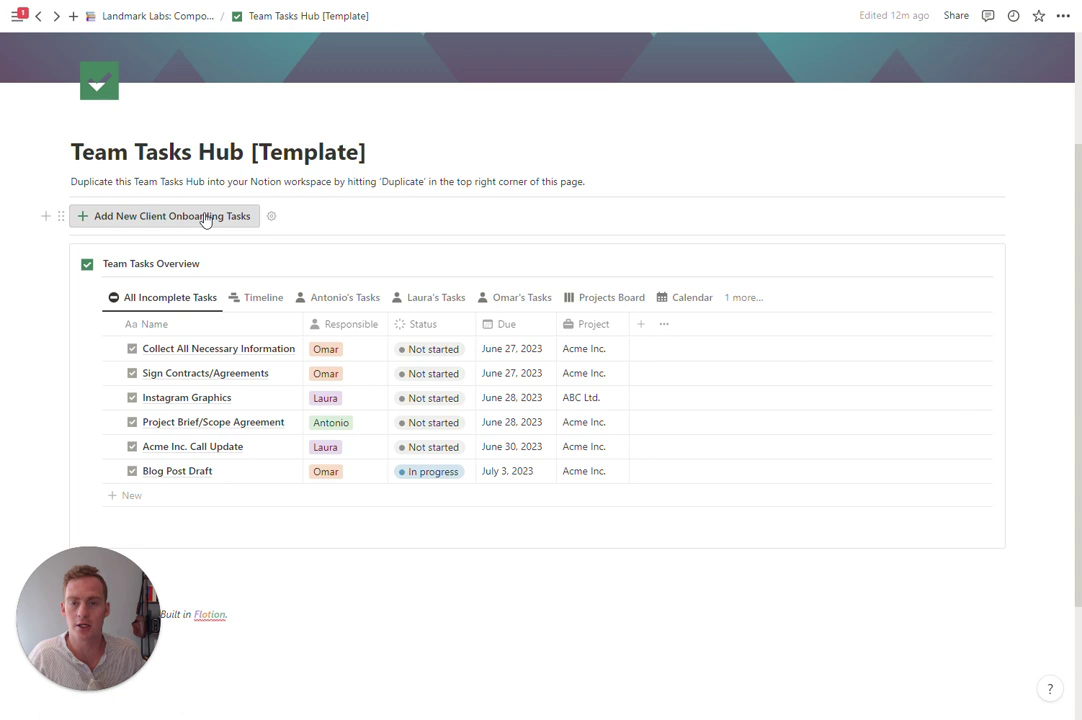
left_click(273, 221)
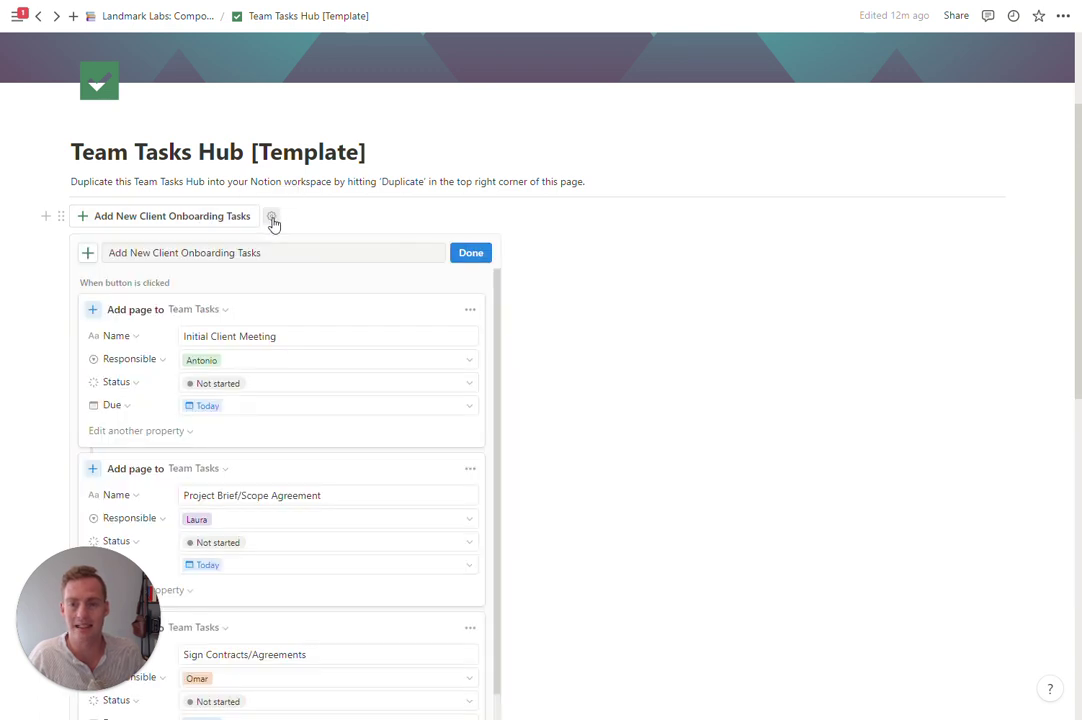
left_click(271, 221)
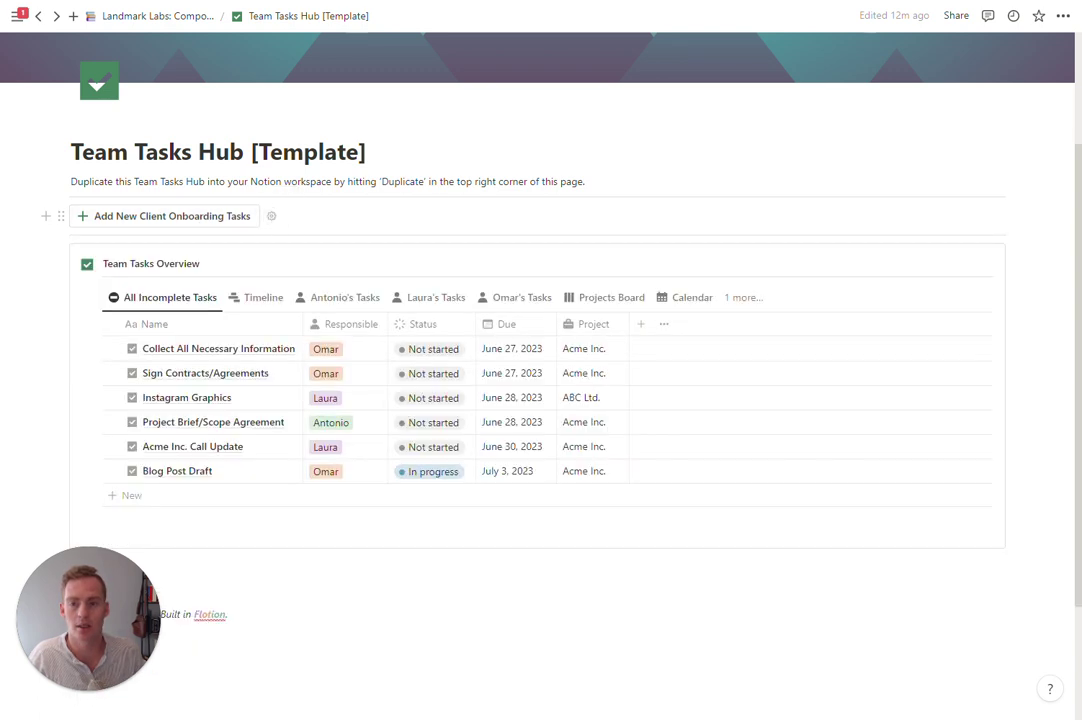
scroll(400, 300, "down", 1)
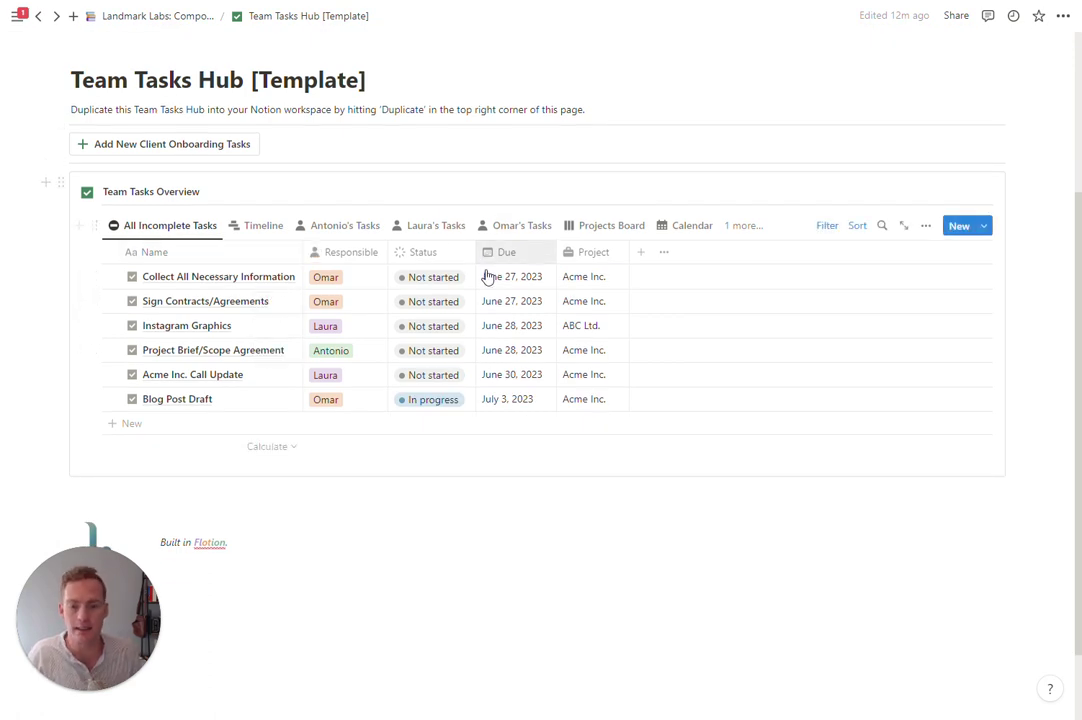
Step: Generate the four onboarding tasks, set their Project to Client C, and view them on the Timeline
left_click(213, 146)
scroll(278, 155, "down", 1)
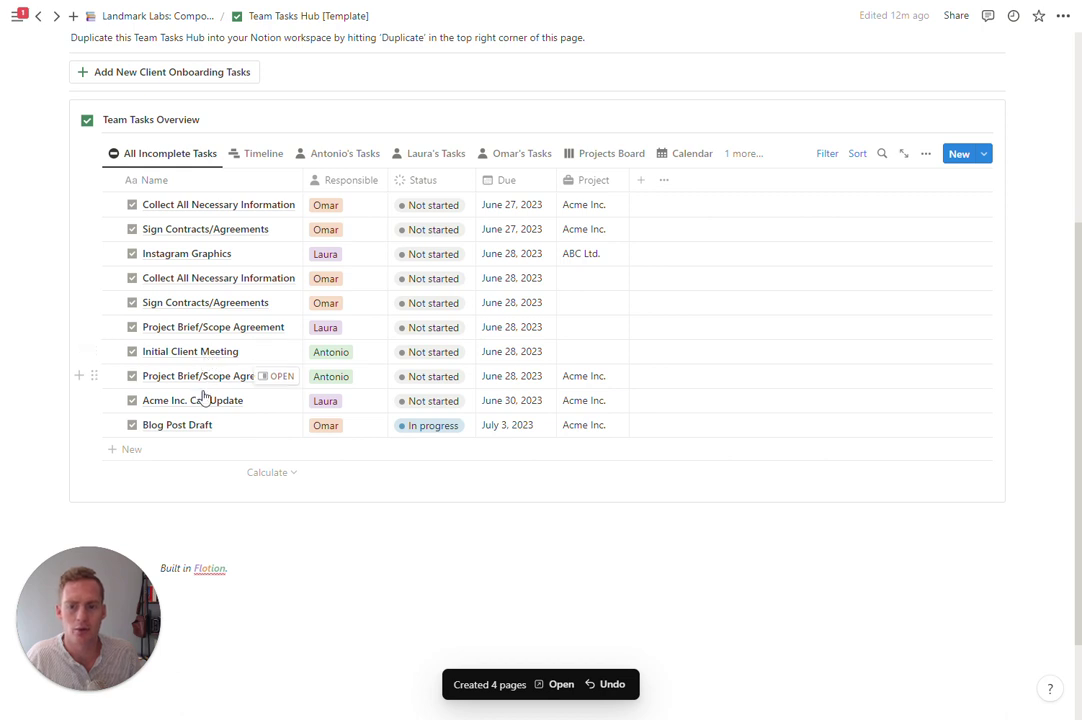
left_click(585, 281)
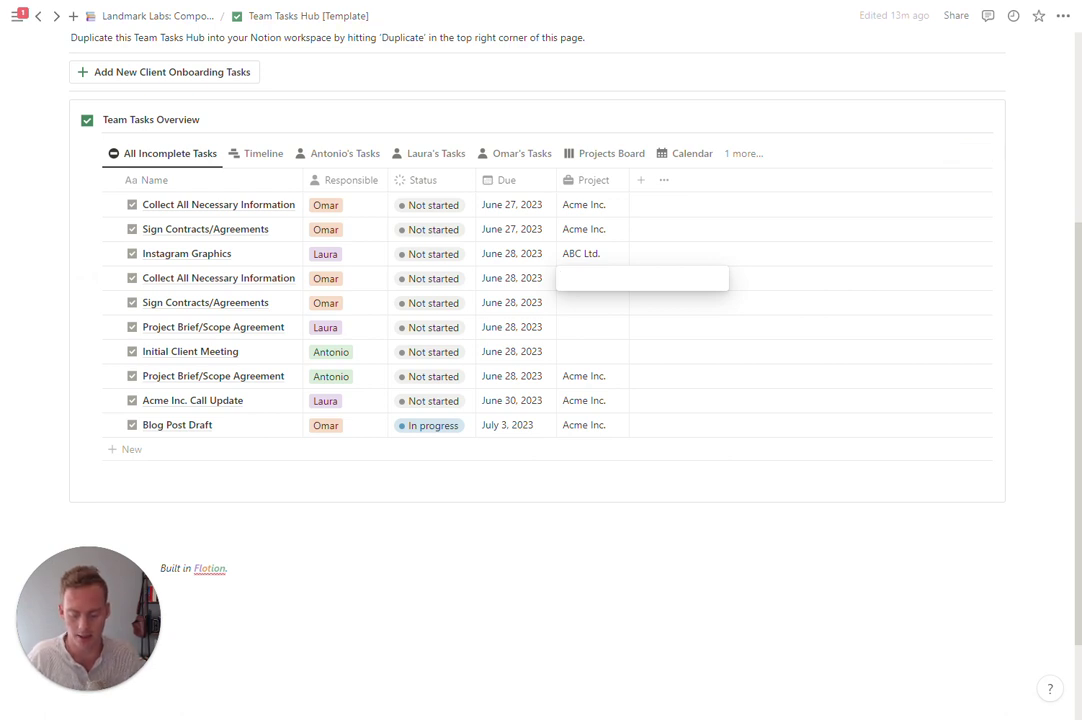
type("Client C")
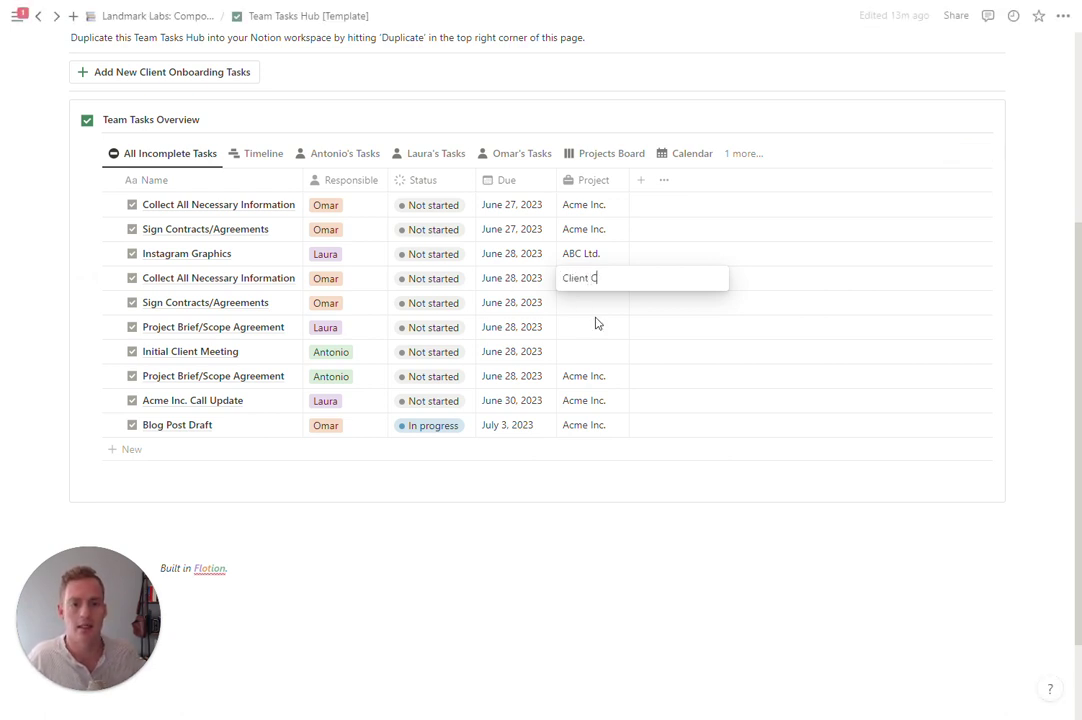
key("Return")
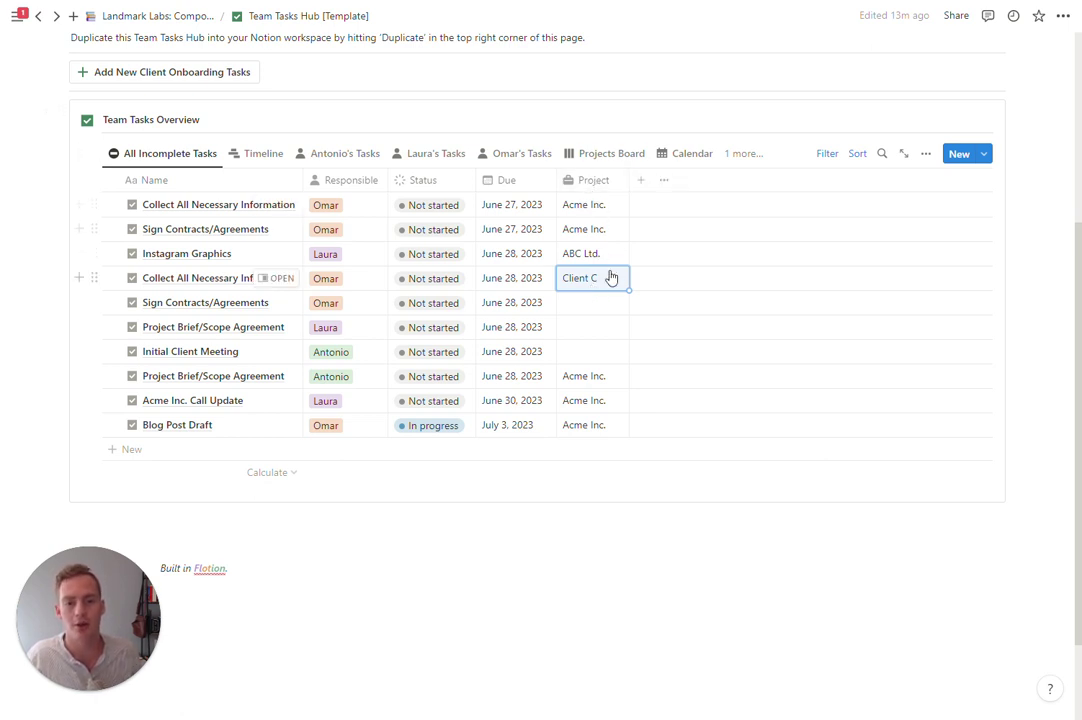
left_click_drag(628, 297, 608, 352)
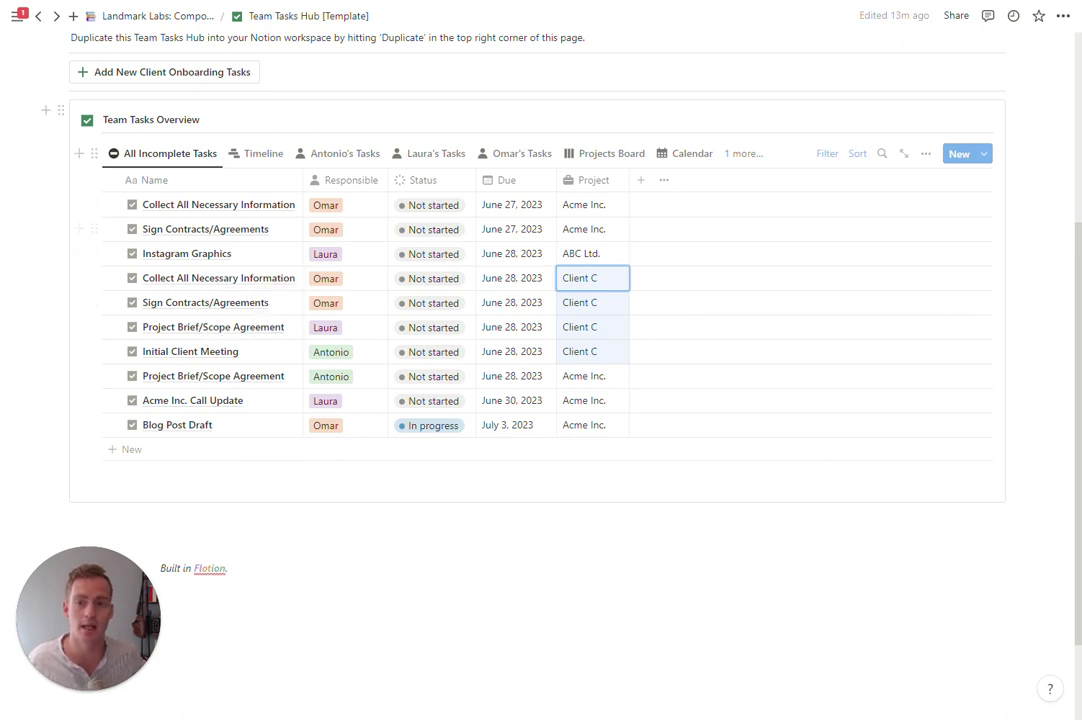
left_click(258, 153)
Step: On the timeline, drag Client C's Sign Contracts/Agreements bar later to July 3
scroll(413, 401, "down", 3)
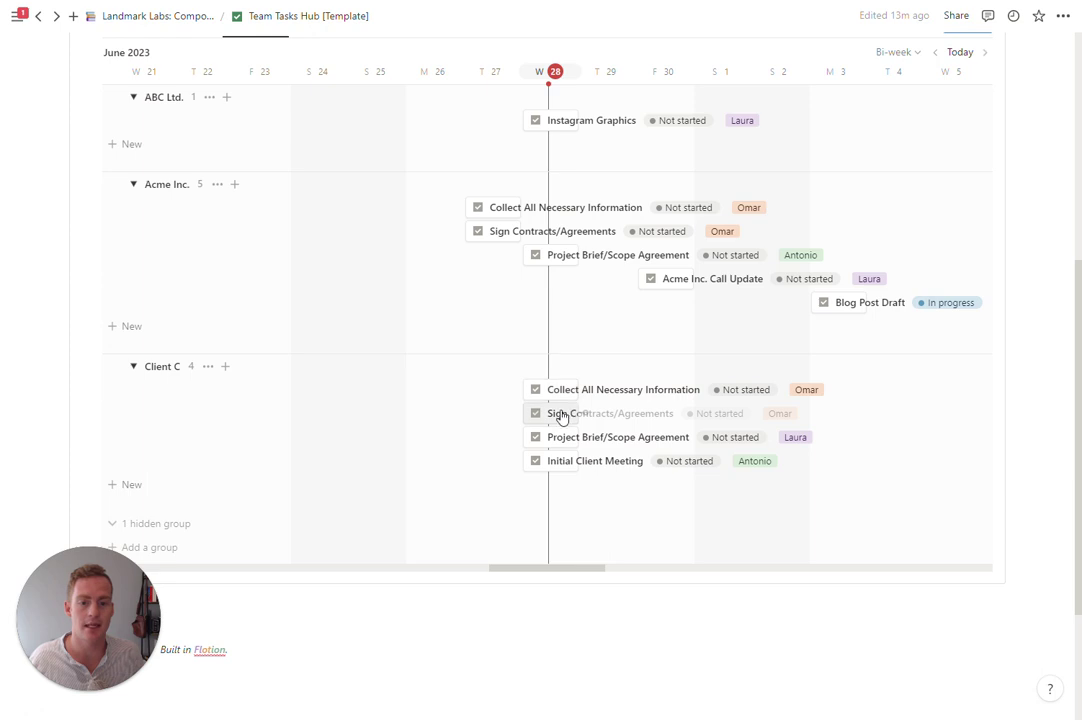
left_click_drag(560, 413, 734, 440)
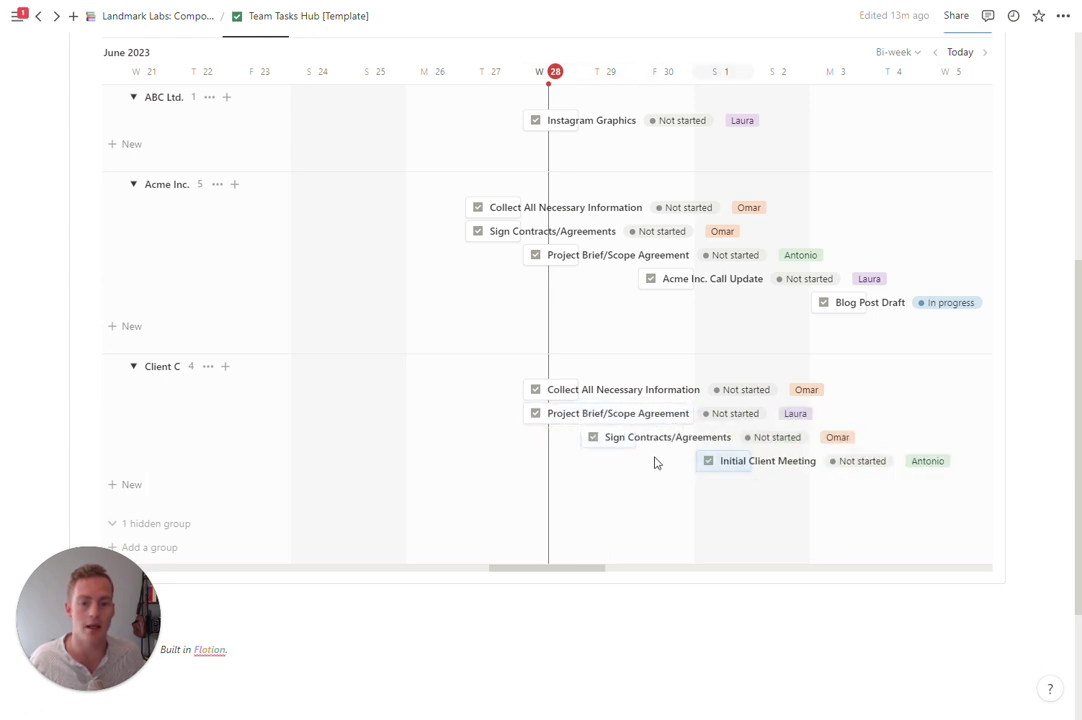
left_click_drag(645, 440, 872, 491)
scroll(594, 309, "up", 1)
Step: Check Antonio's, Laura's and Omar's Tasks views, then return to All Incomplete Tasks
left_click(338, 168)
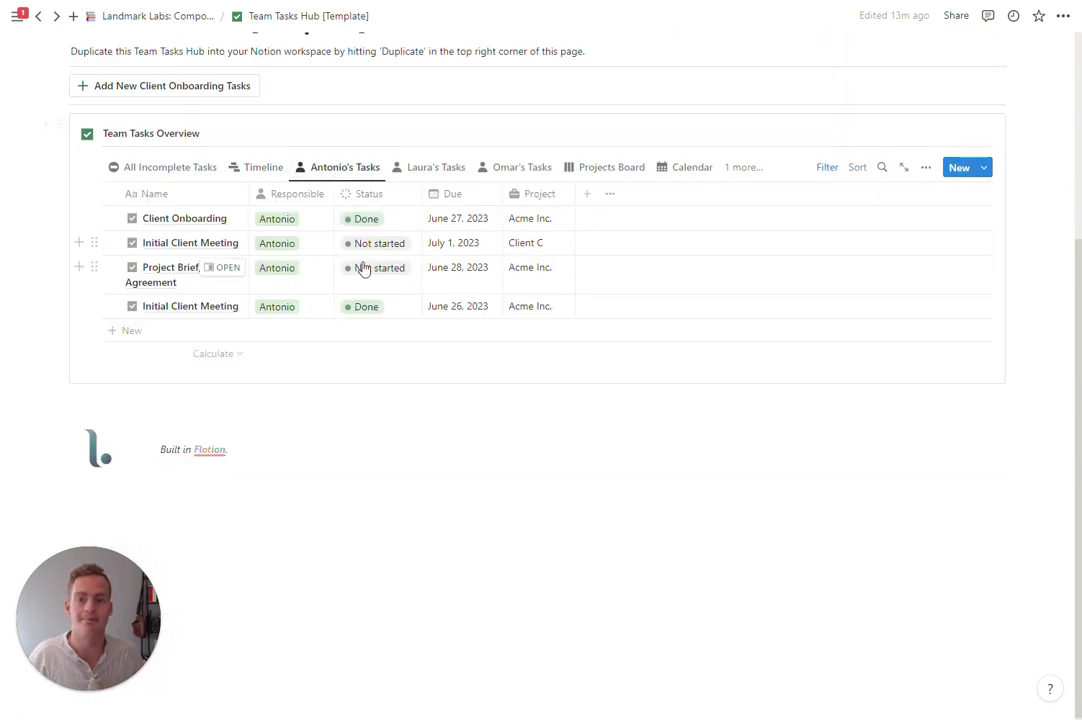
left_click(425, 170)
left_click(512, 168)
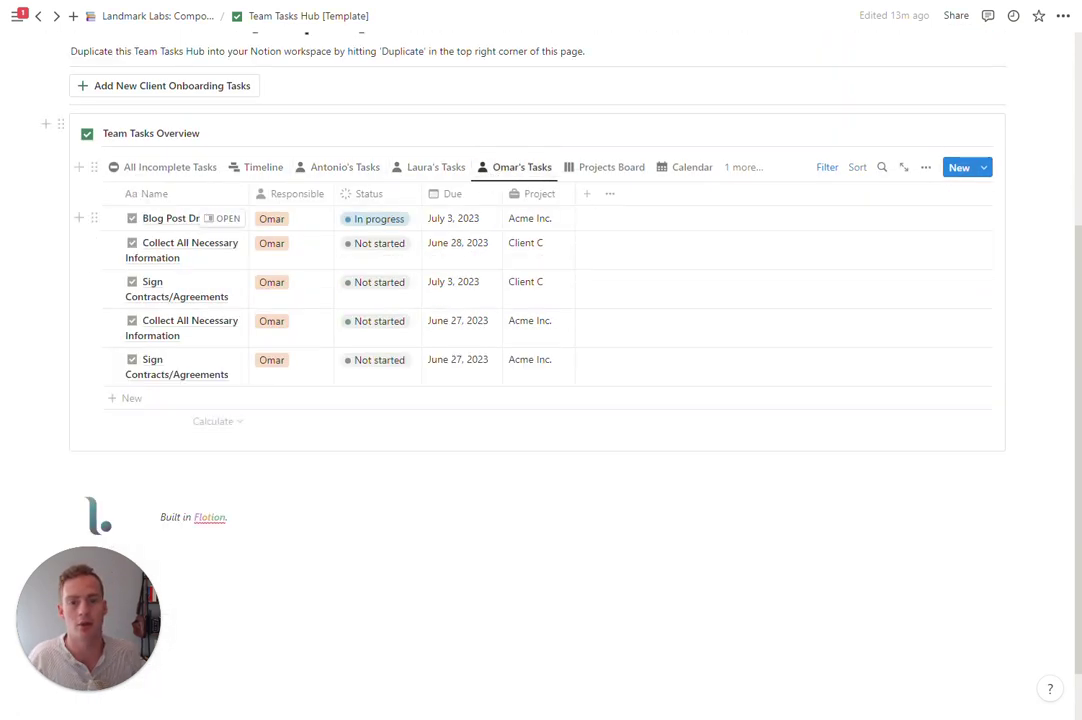
left_click(204, 172)
scroll(485, 310, "up", 1)
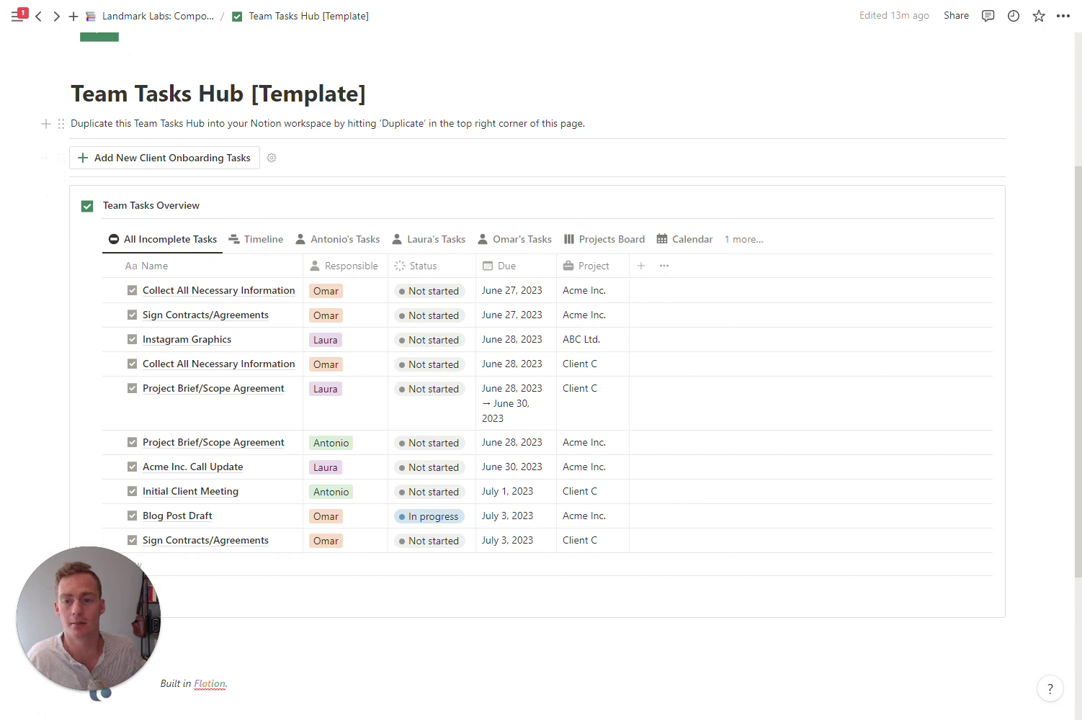
Step: Open the onboarding button's settings and inspect the Initial Client Meeting task name without changing it
left_click(274, 160)
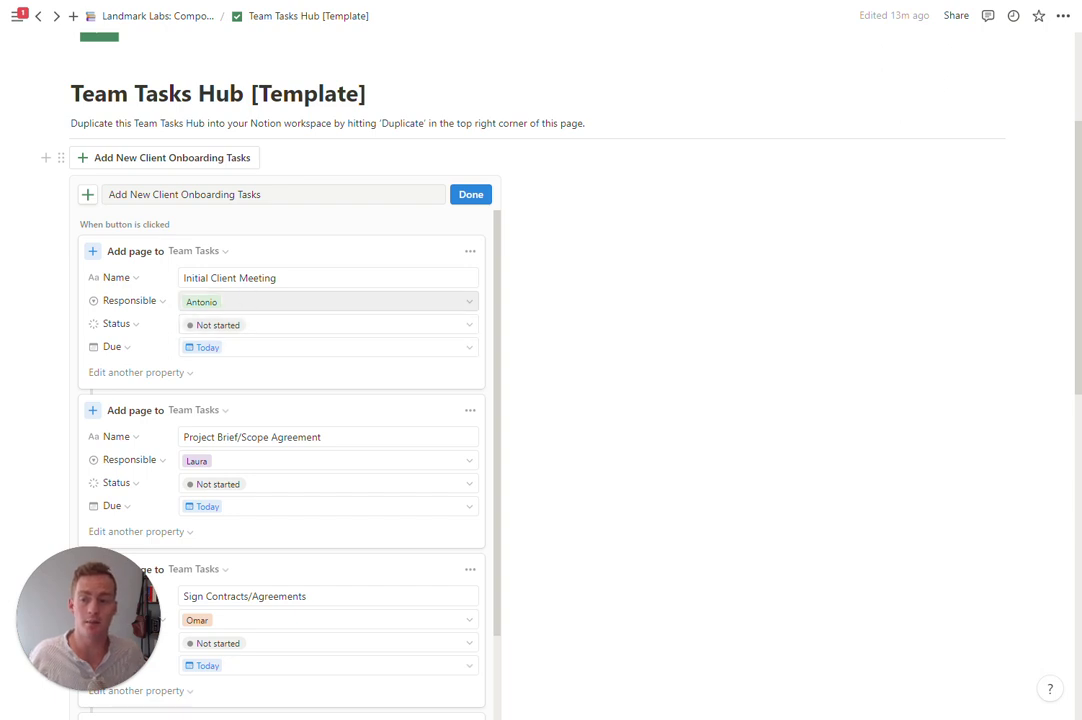
scroll(220, 244, "down", 2)
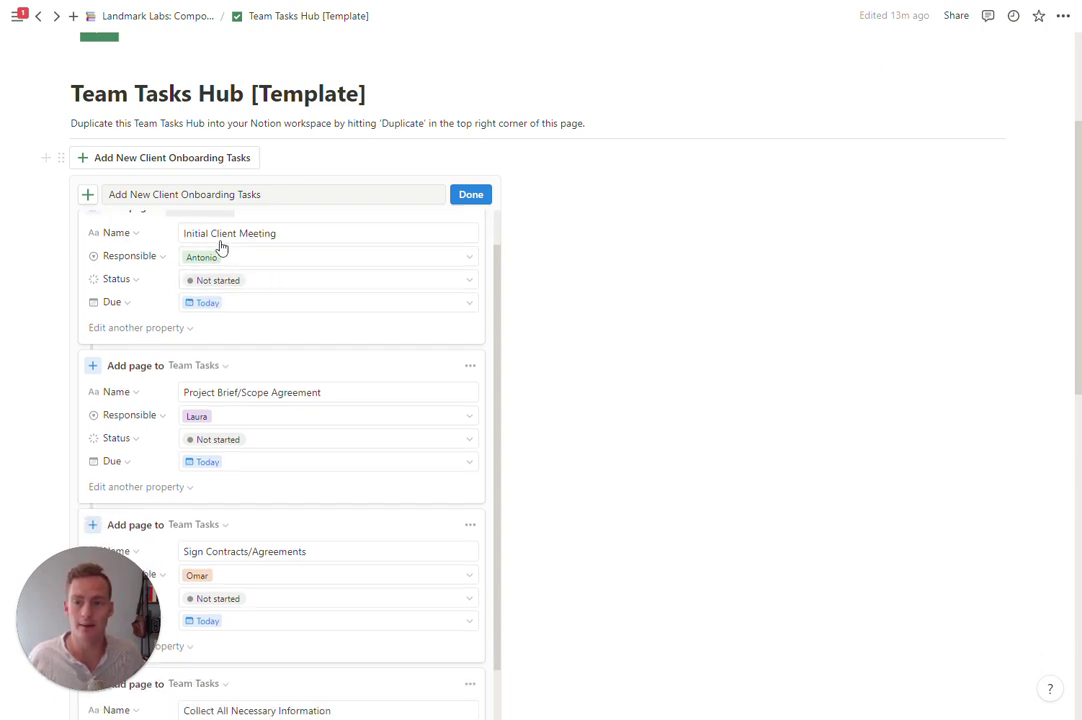
scroll(262, 350, "up", 2)
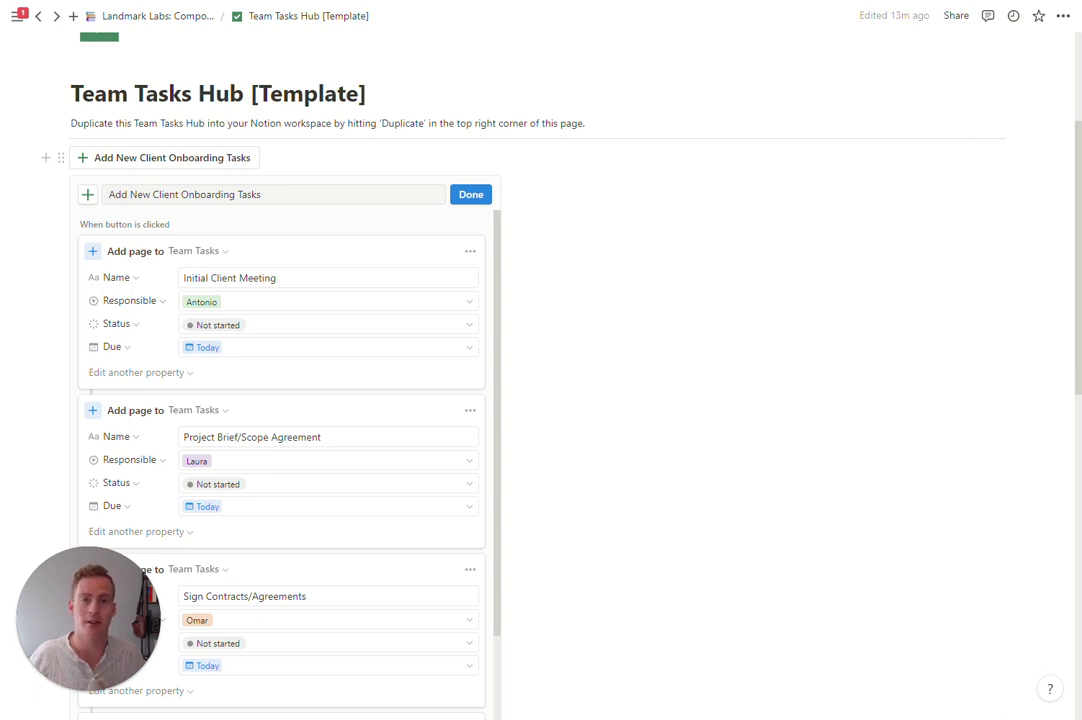
scroll(251, 283, "down", 2)
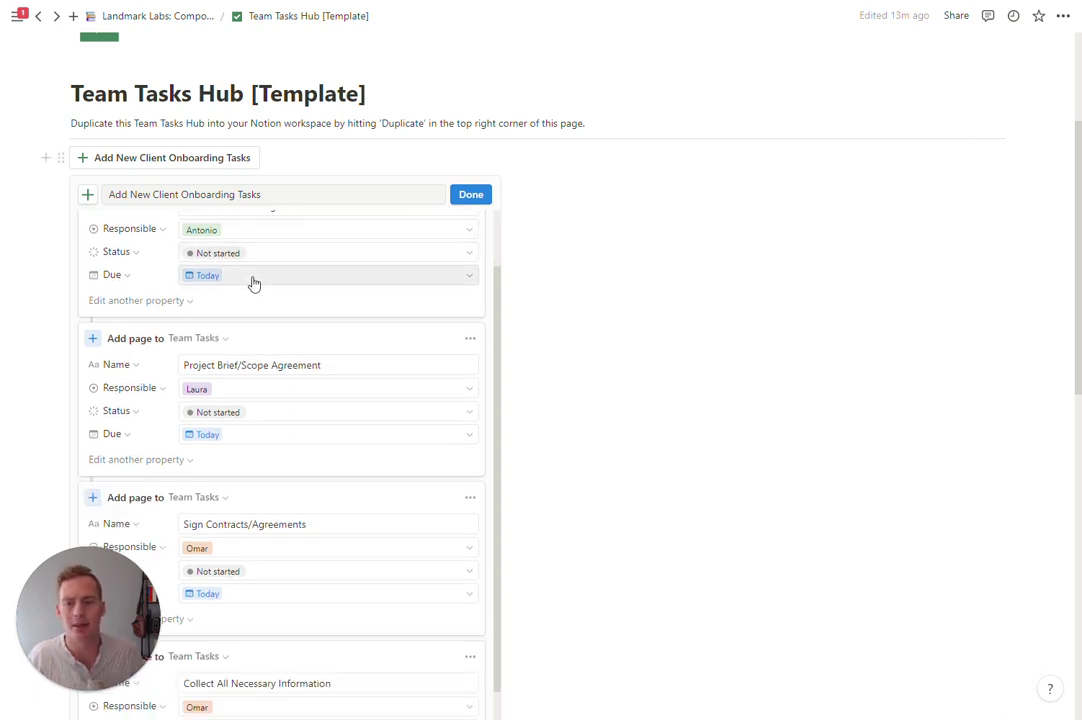
scroll(210, 299, "up", 2)
triple_click(230, 278)
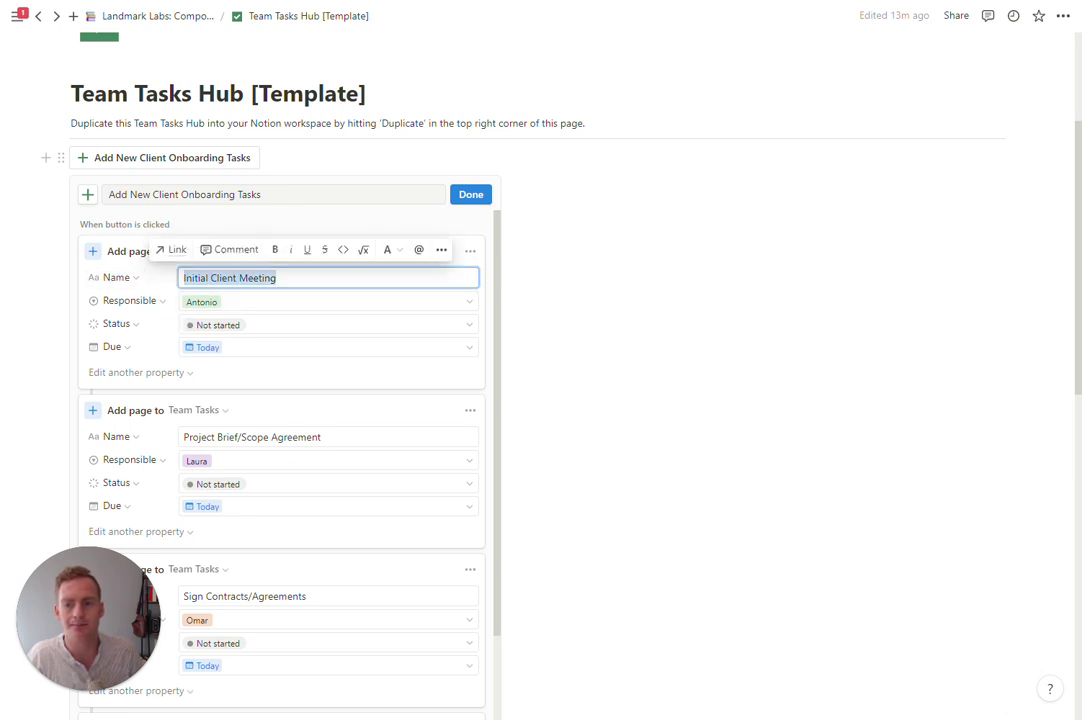
key("Escape")
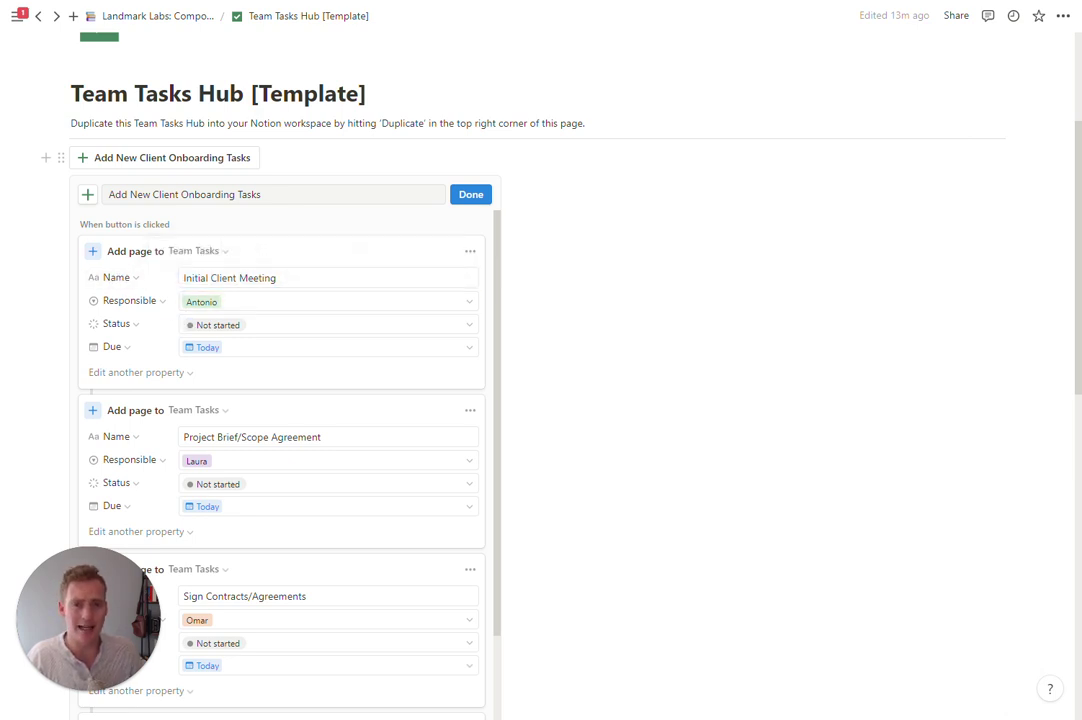
Step: Review the Responsible and Status choices without changing them, then exit the button settings
scroll(249, 254, "down", 1)
scroll(241, 275, "up", 2)
left_click(213, 303)
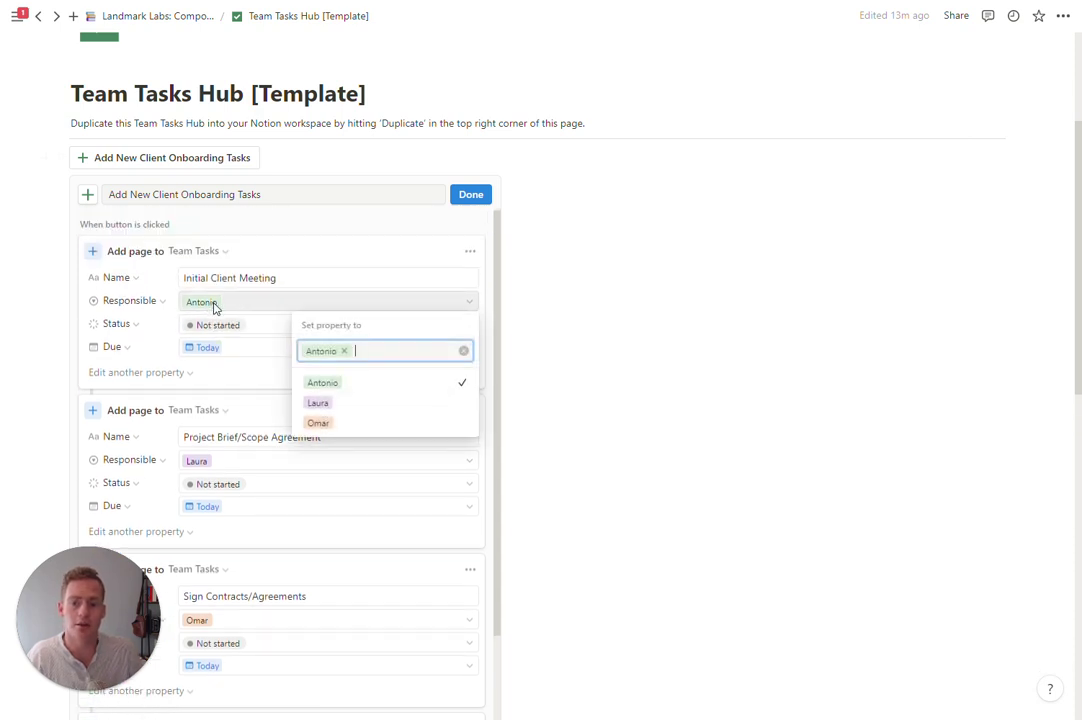
key("Escape")
left_click(229, 332)
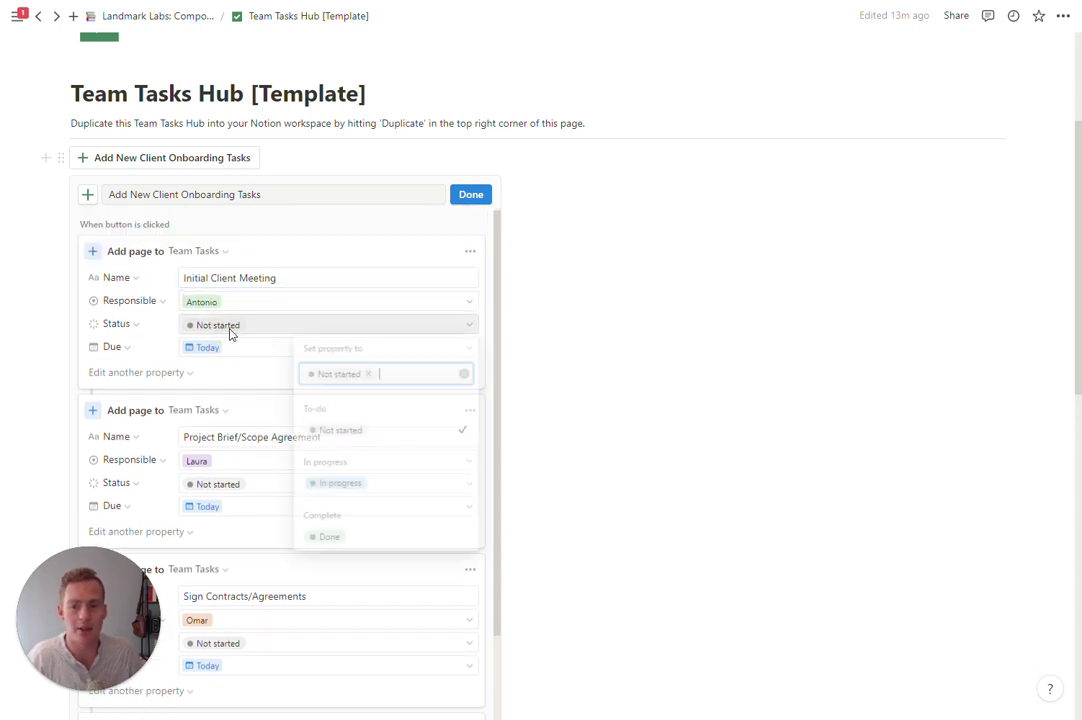
key("Escape")
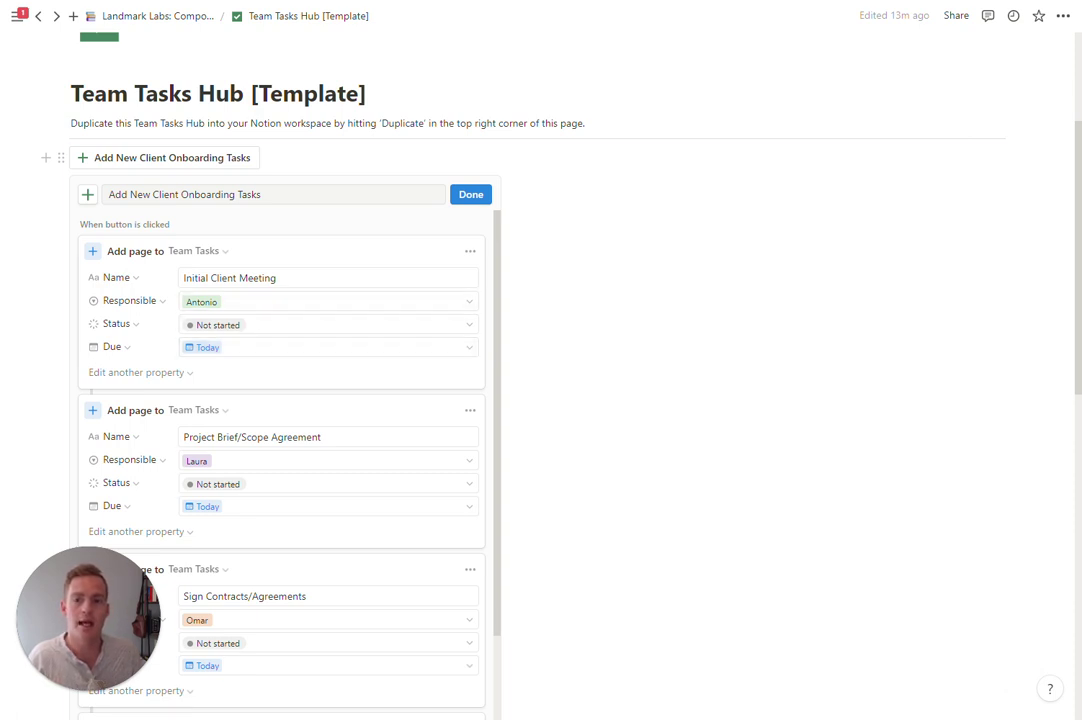
key("Escape")
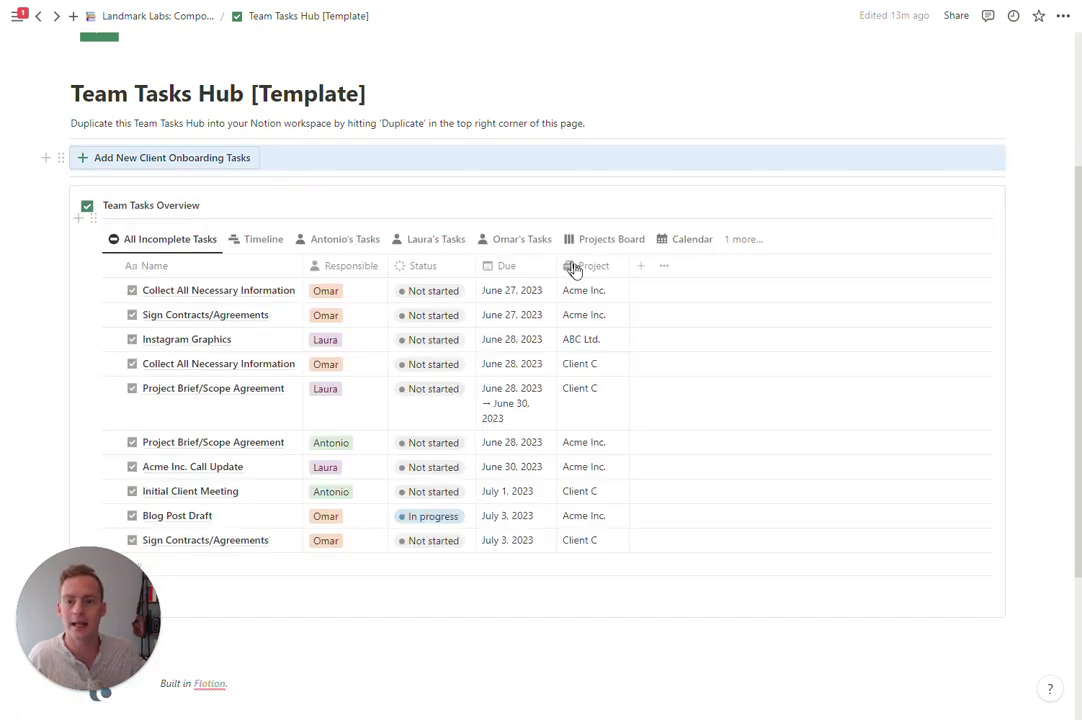
Step: Switch the overview to Timeline and open Client C's Collect All Necessary Information task
scroll(420, 203, "down", 1)
left_click(270, 166)
scroll(596, 400, "down", 3)
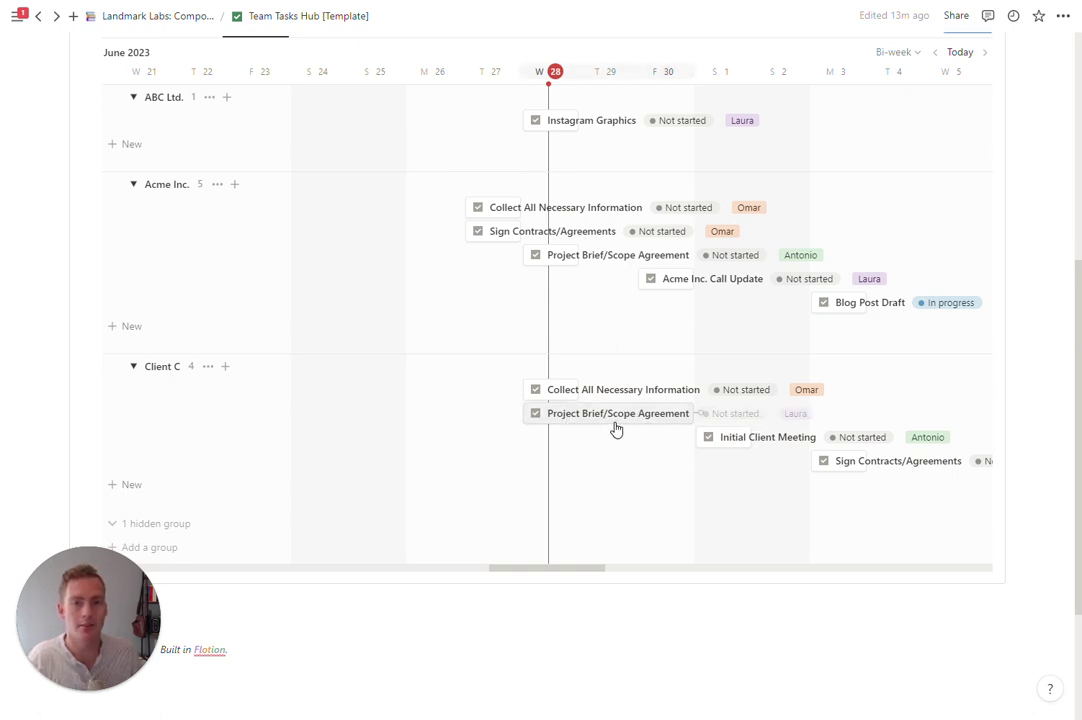
scroll(616, 428, "up", 2)
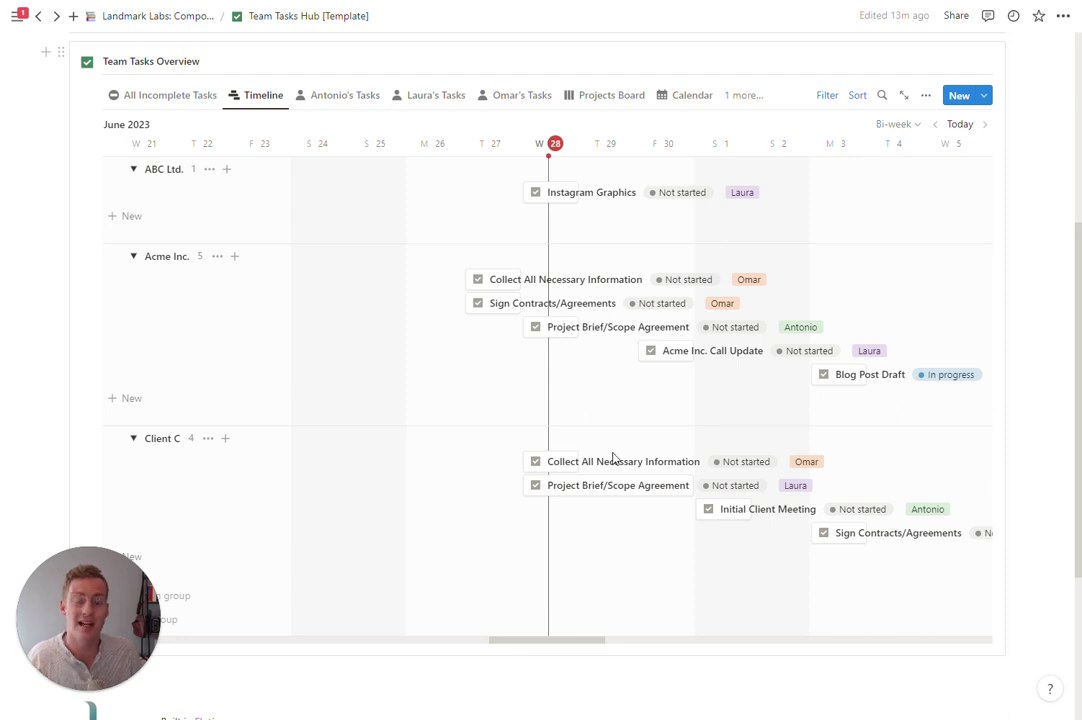
left_click(555, 461)
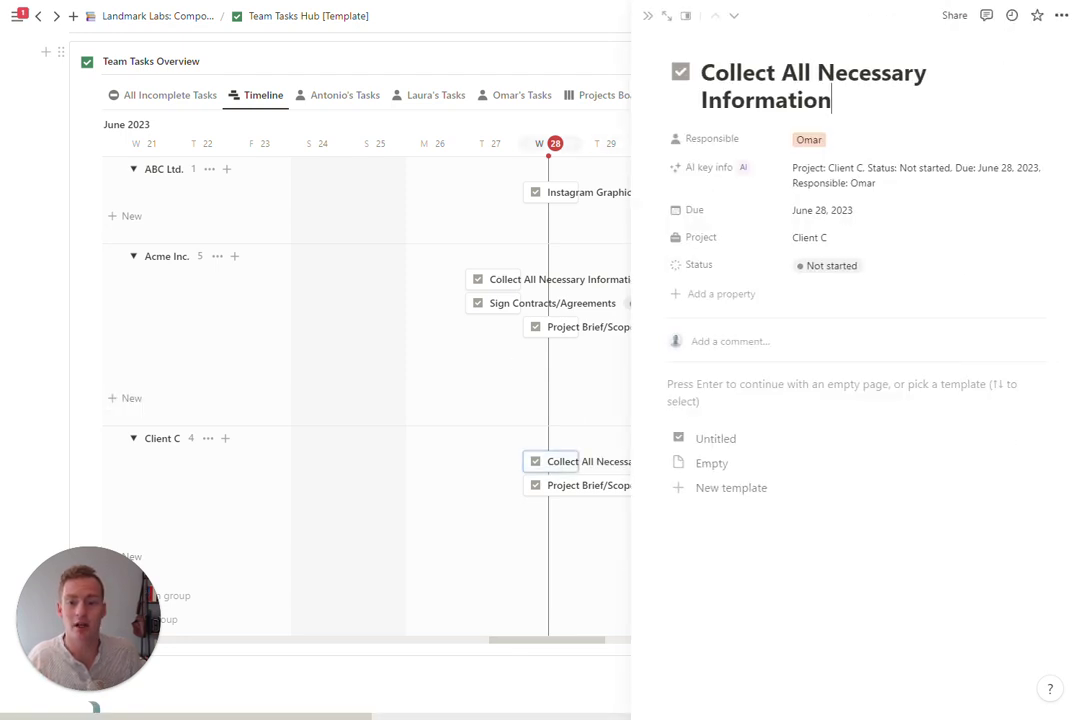
Step: Clear the task's due date and set it back to June 28, 2023
left_click(828, 216)
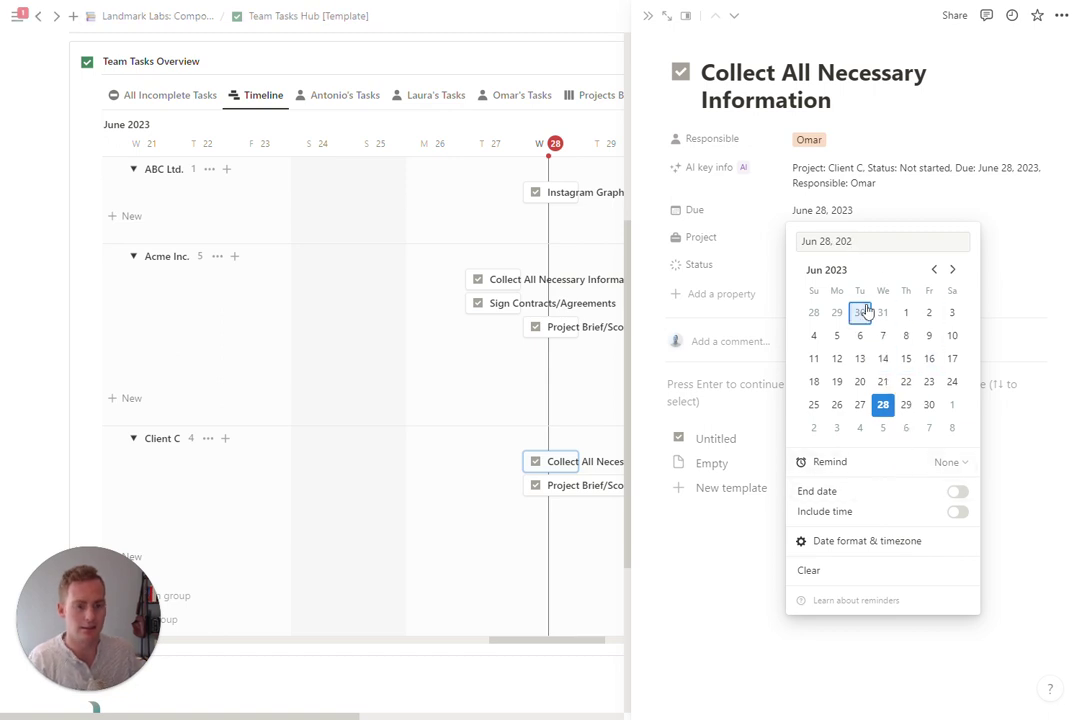
key("BackSpace")
key("BackSpace")
key("BackSpace")
key("BackSpace")
key("BackSpace")
key("BackSpace")
key("BackSpace")
key("BackSpace")
key("BackSpace")
key("BackSpace")
key("BackSpace")
key("BackSpace")
left_click(825, 569)
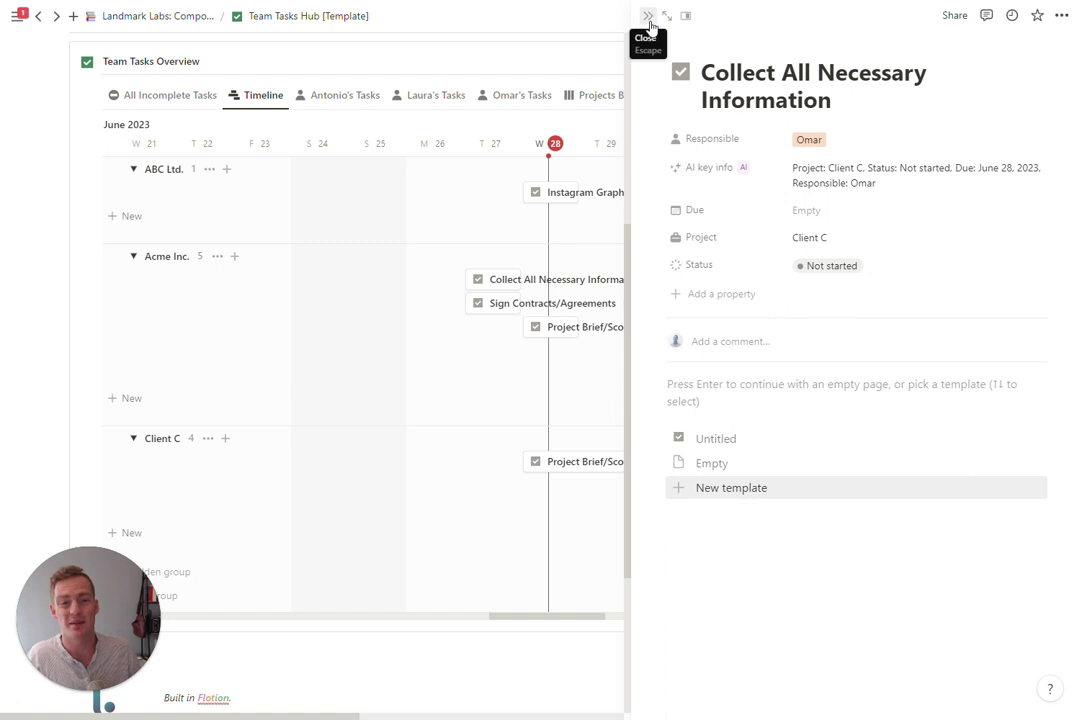
left_click(828, 216)
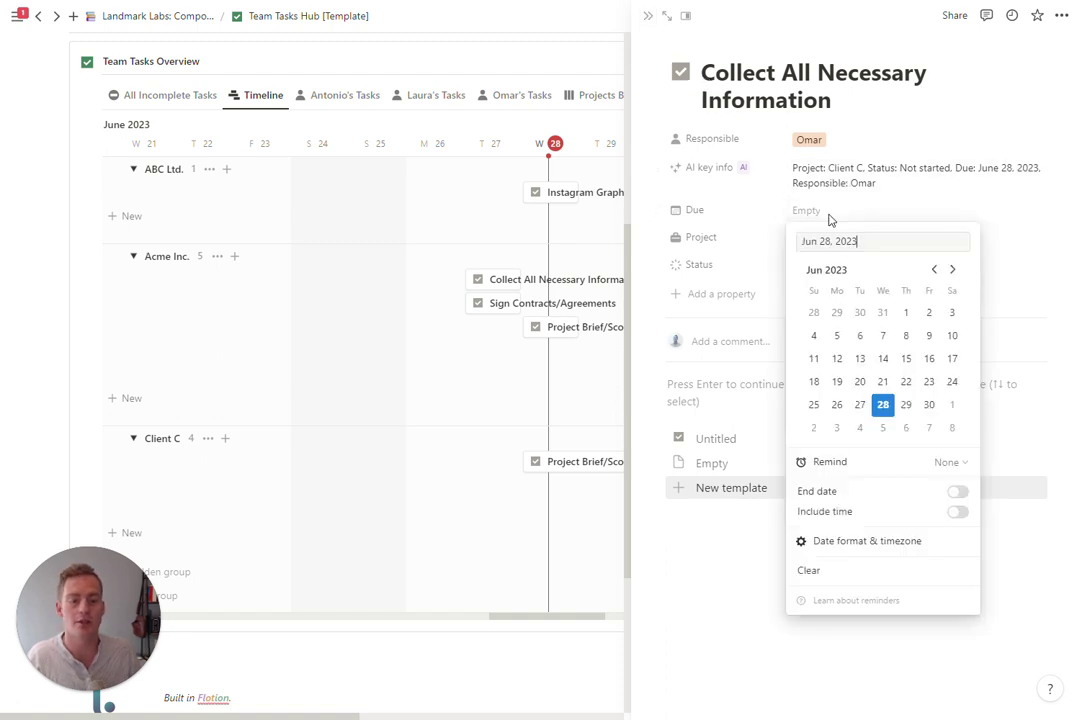
left_click(883, 405)
left_click(652, 18)
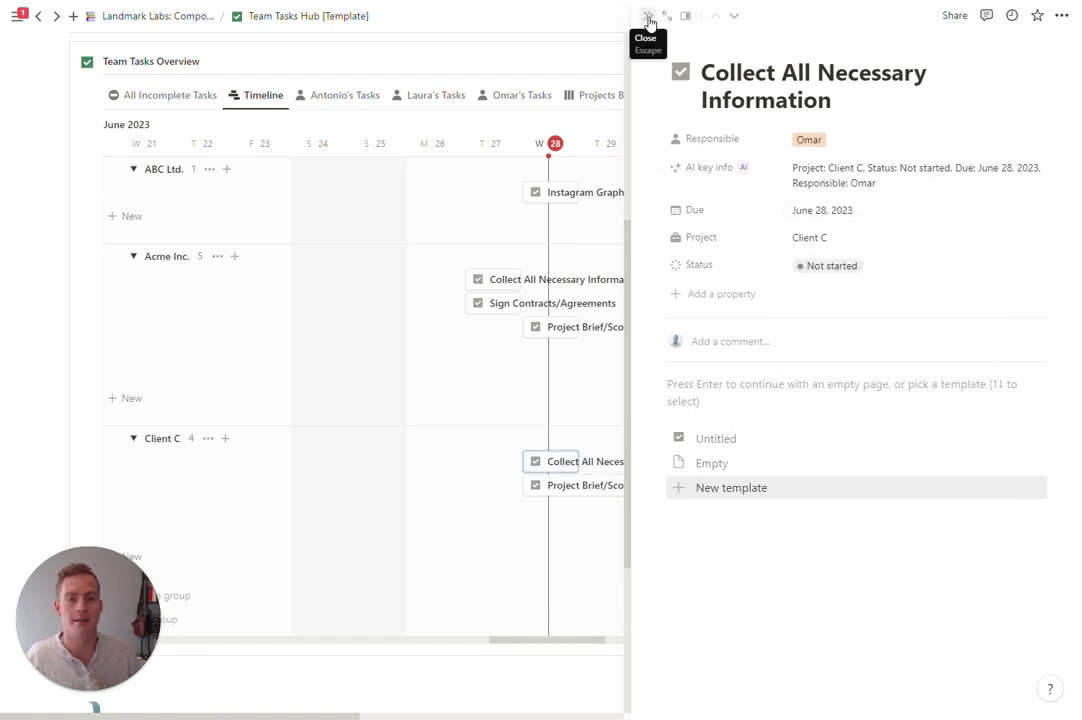
Step: Review the onboarding button's steps in its settings and close them with Done
scroll(598, 463, "up", 2)
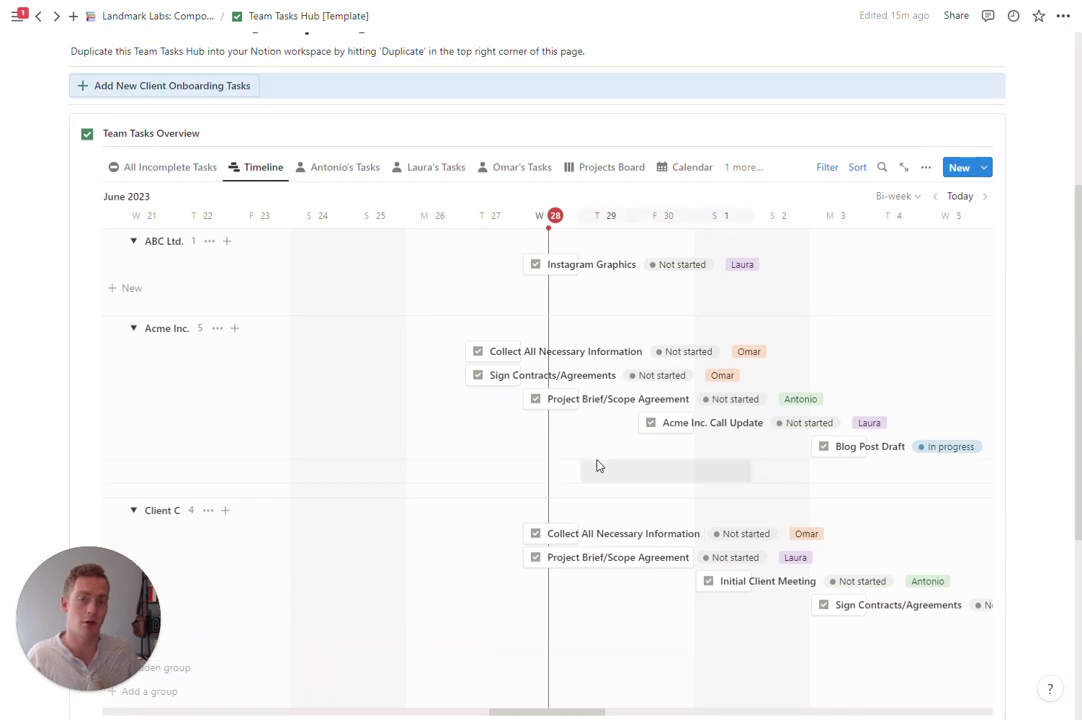
scroll(598, 463, "up", 4)
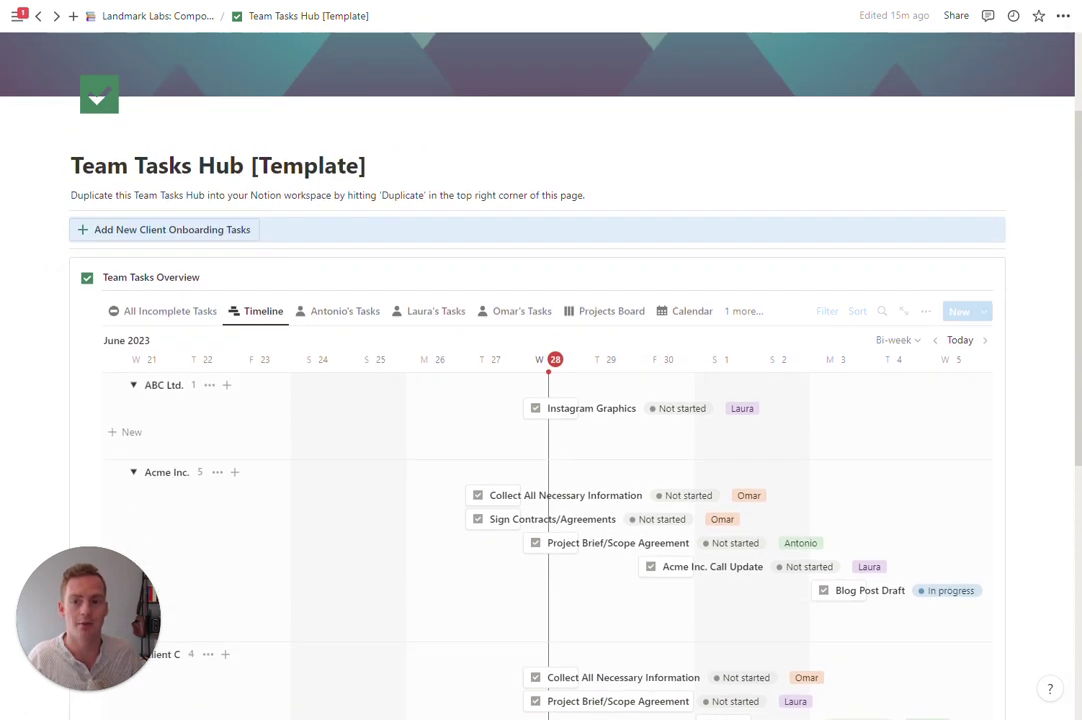
left_click(274, 232)
scroll(235, 375, "down", 2)
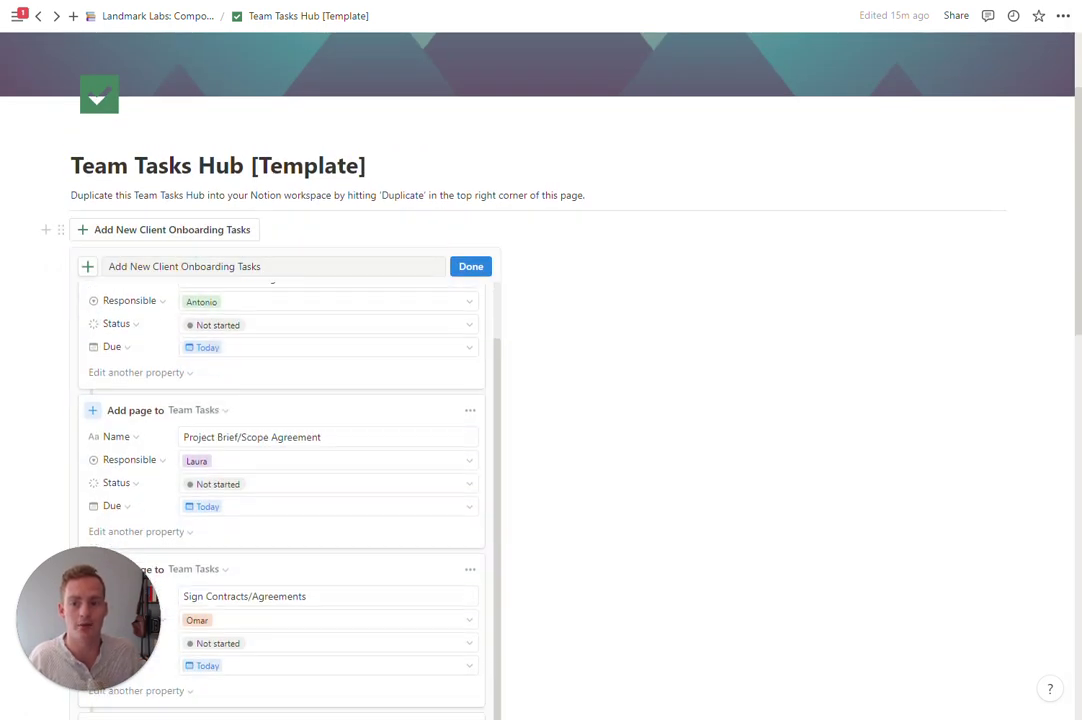
scroll(228, 362, "down", 2)
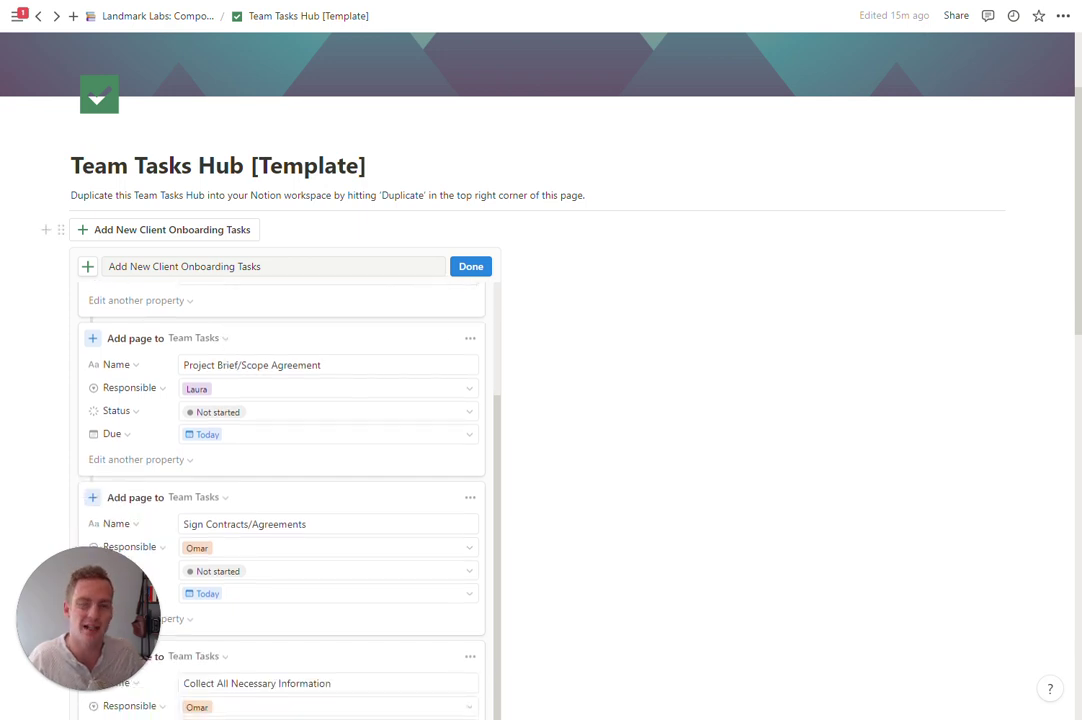
scroll(256, 382, "down", 4)
scroll(321, 406, "up", 4)
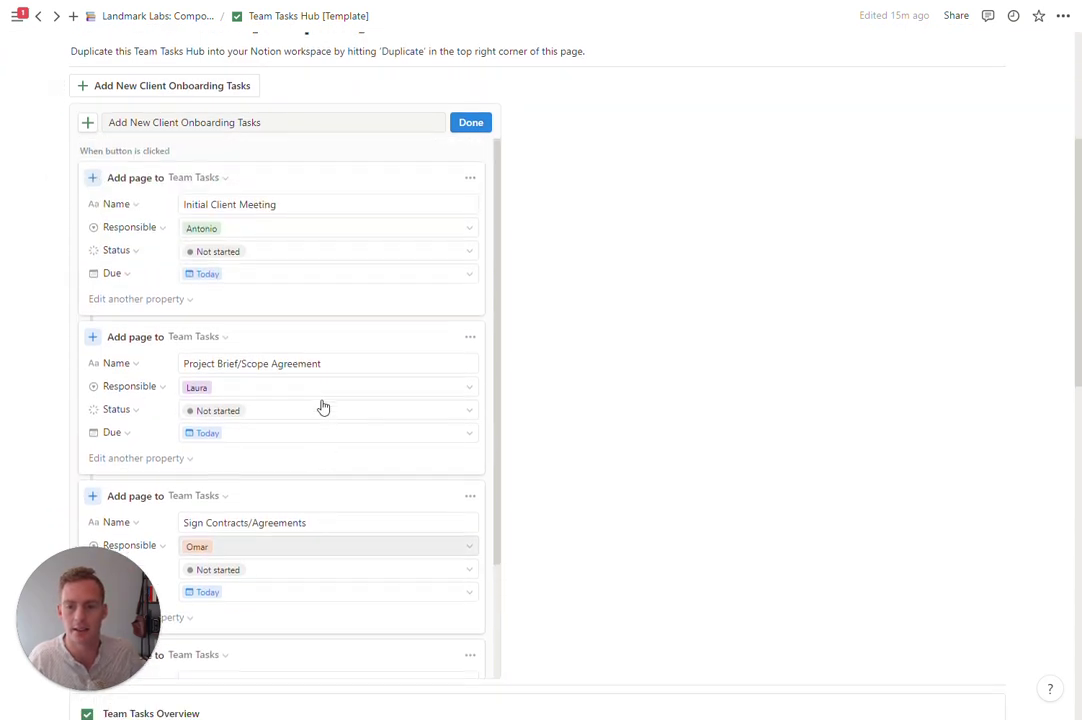
left_click(468, 124)
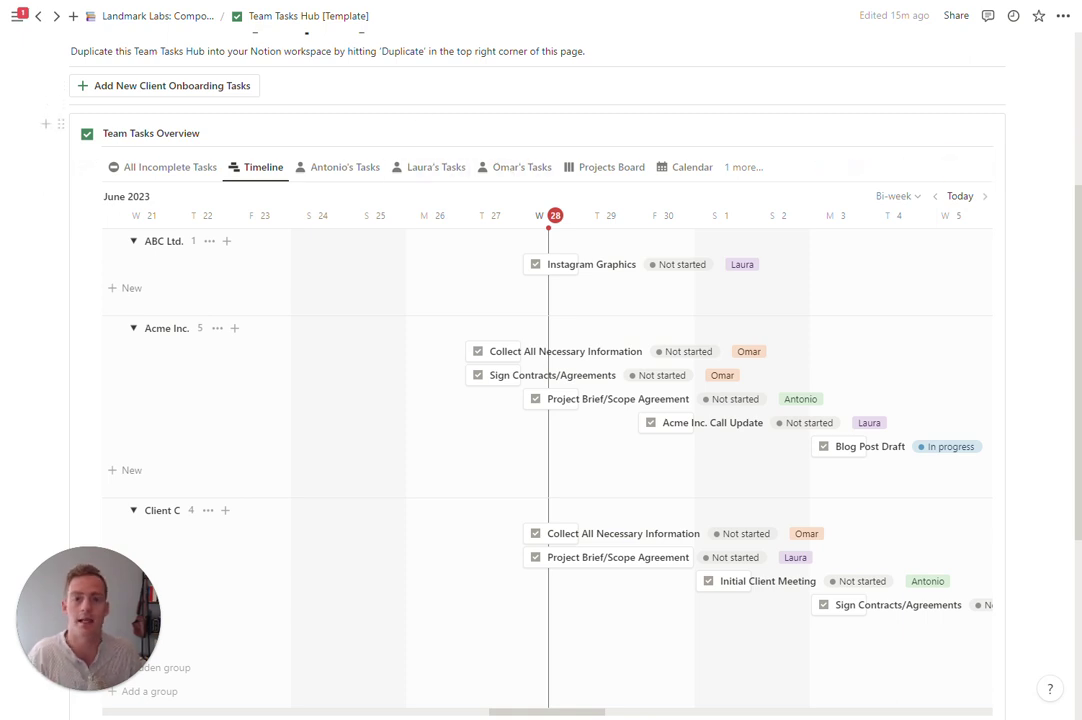
Step: Return the overview to the All Incomplete Tasks table
scroll(550, 288, "up", 1)
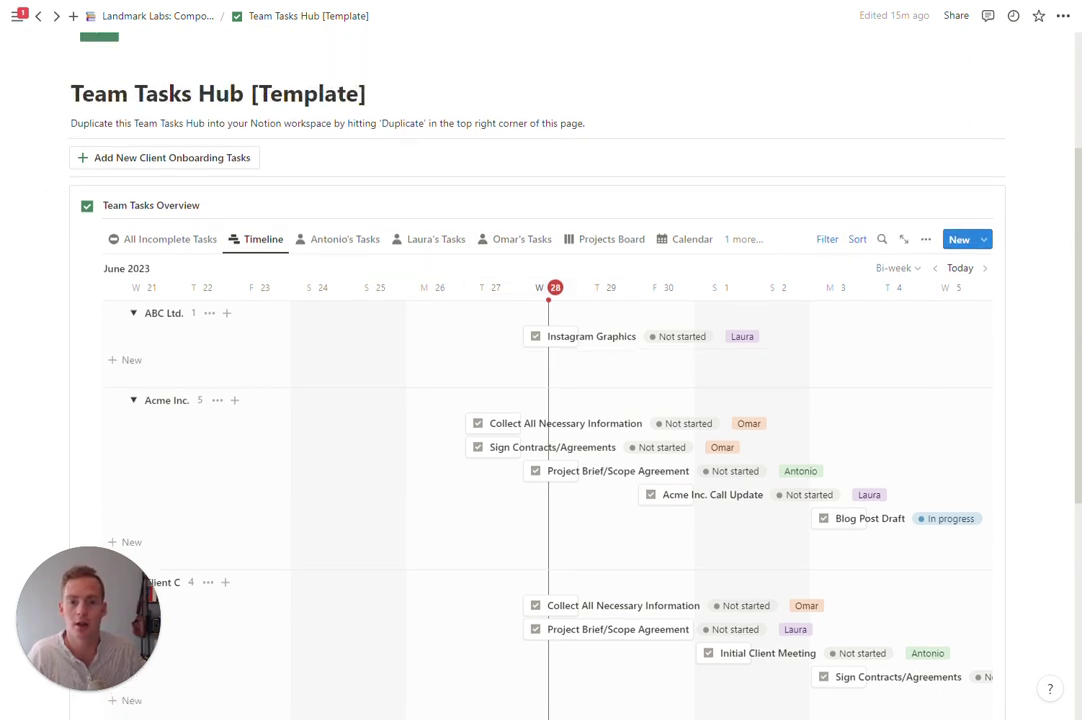
left_click(130, 240)
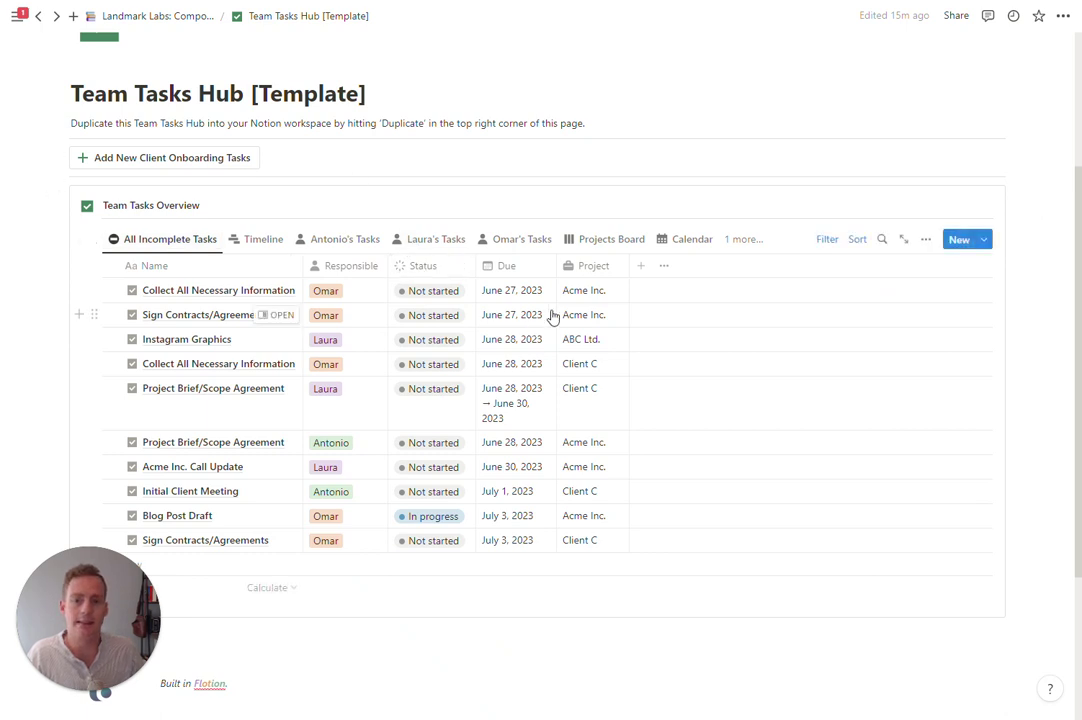
scroll(545, 340, "up", 1)
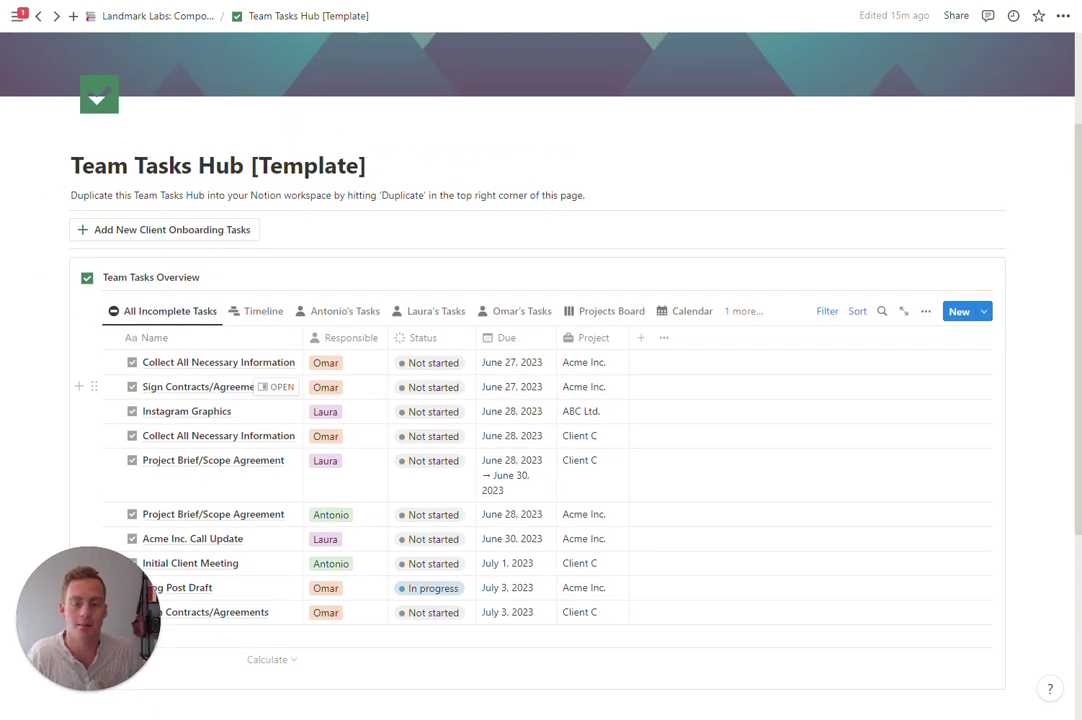